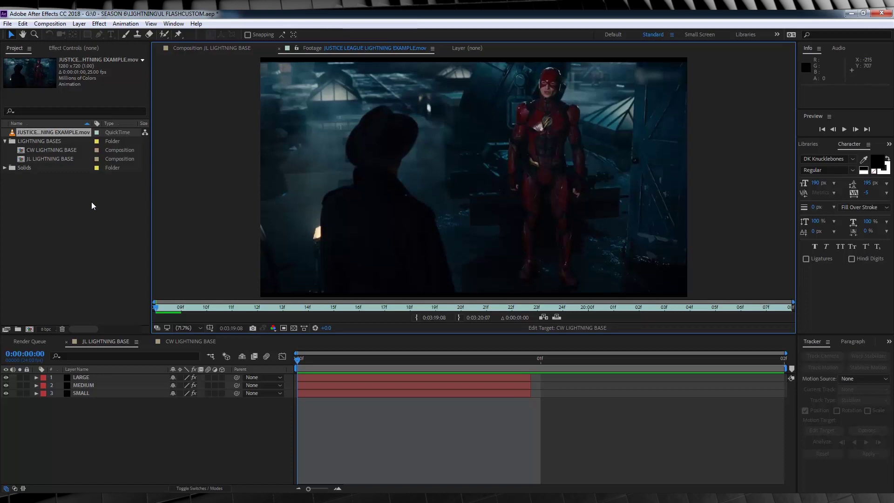
# - Scrub through the Justice League footage to examine its lightning frames, and preview the JL and CW lightning base compositions
pyautogui.moveTo(175, 306); pyautogui.dragTo(218, 317)
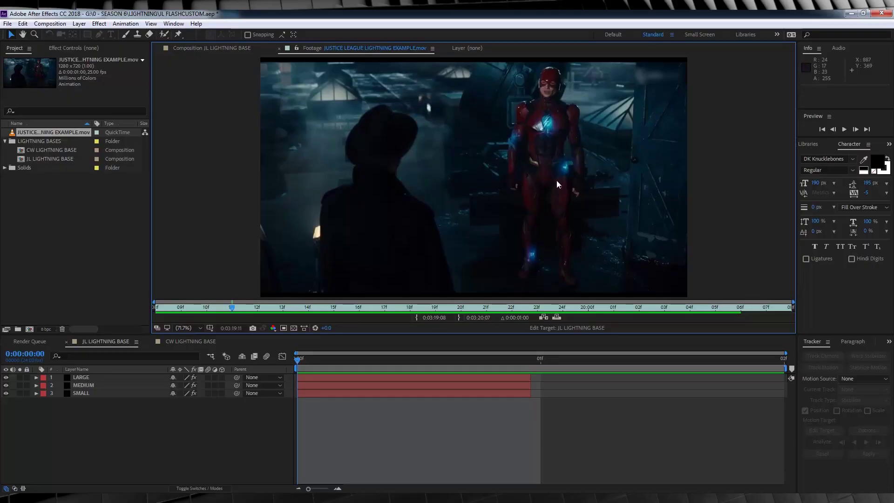
pyautogui.moveTo(246, 309); pyautogui.dragTo(399, 300)
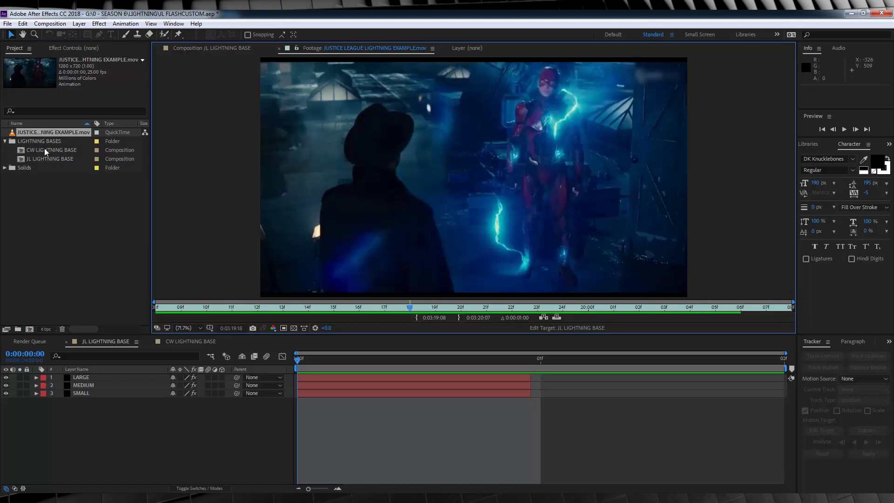
pyautogui.click(45, 161)
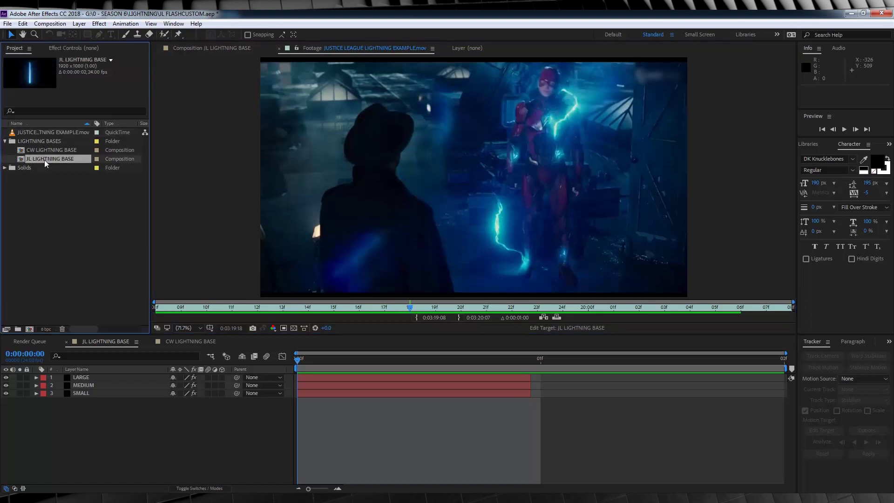
pyautogui.click(55, 150)
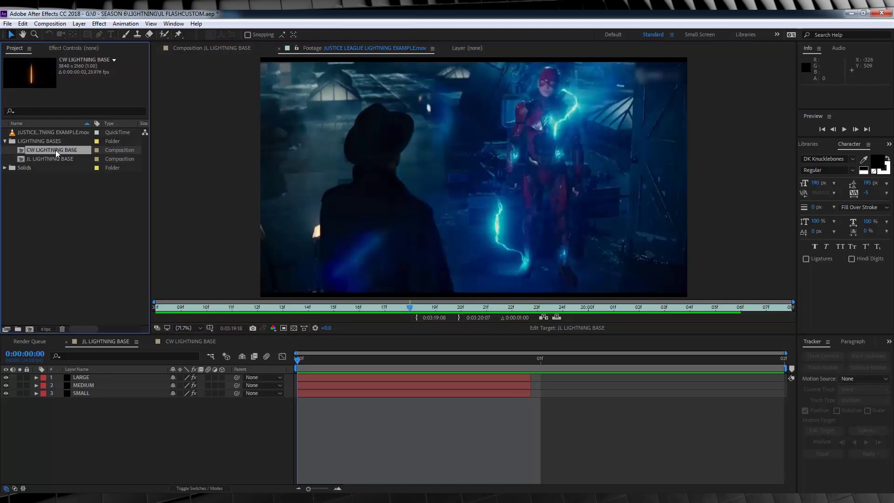
# - Examine the SMALL, MEDIUM and LARGE bolts of the JL LIGHTNING BASE composition by isolating each layer in turn
pyautogui.click(107, 342)
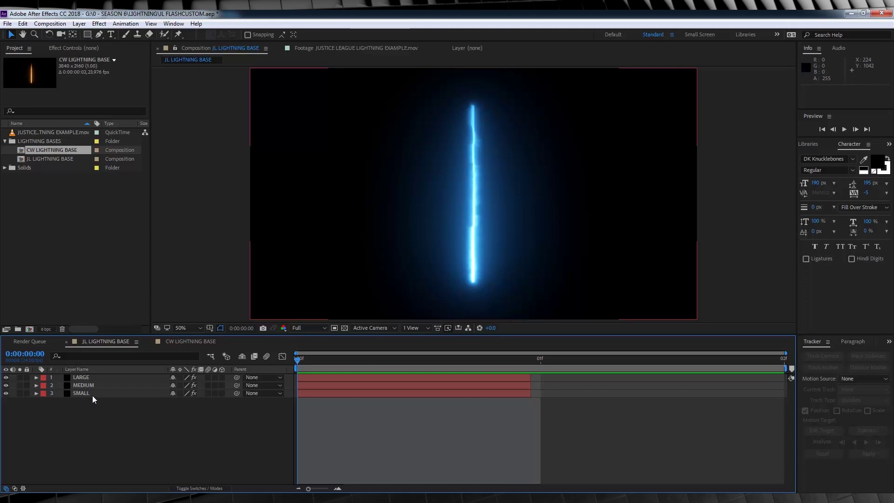
pyautogui.click(6, 377)
pyautogui.click(6, 385)
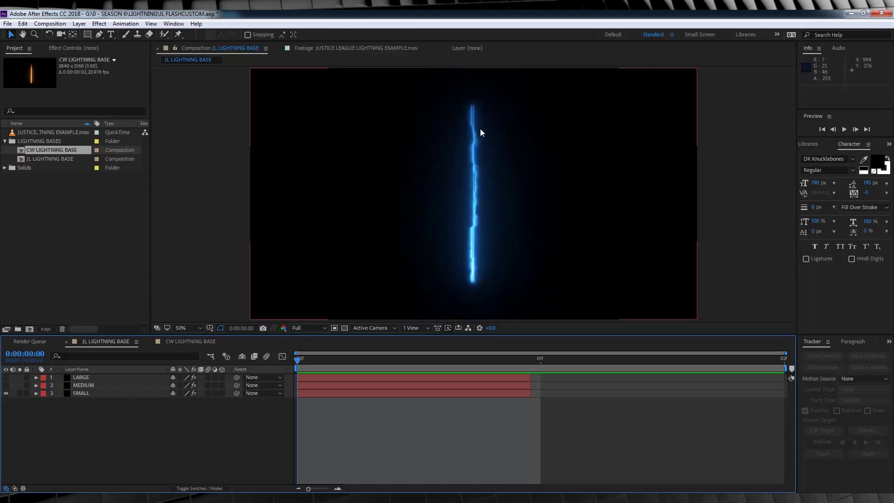
pyautogui.click(6, 385)
pyautogui.click(6, 393)
pyautogui.click(6, 385)
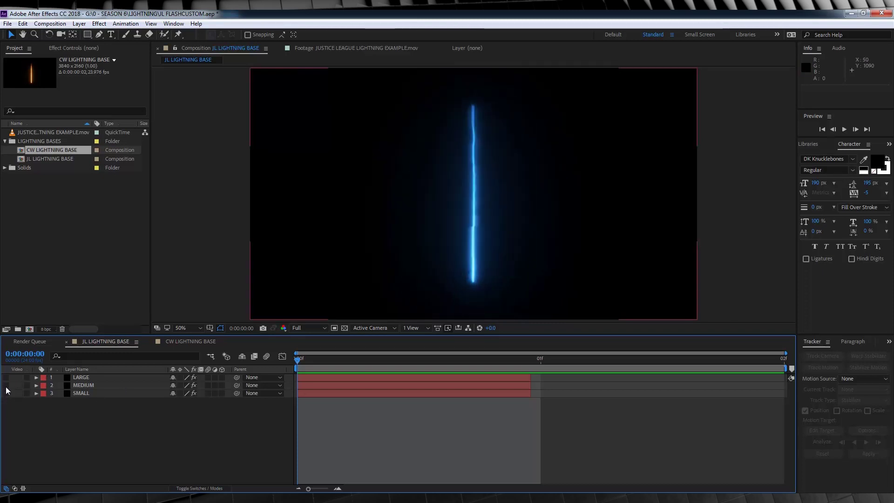
pyautogui.click(6, 377)
pyautogui.click(7, 378)
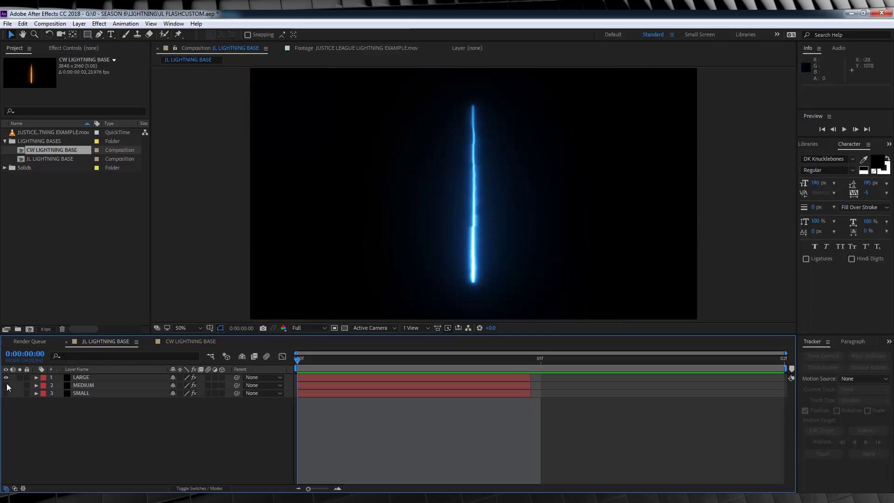
# - Review the Saber settings of the LARGE, MEDIUM and SMALL layers, and turn the visibility of MEDIUM and SMALL back on
pyautogui.click(348, 48)
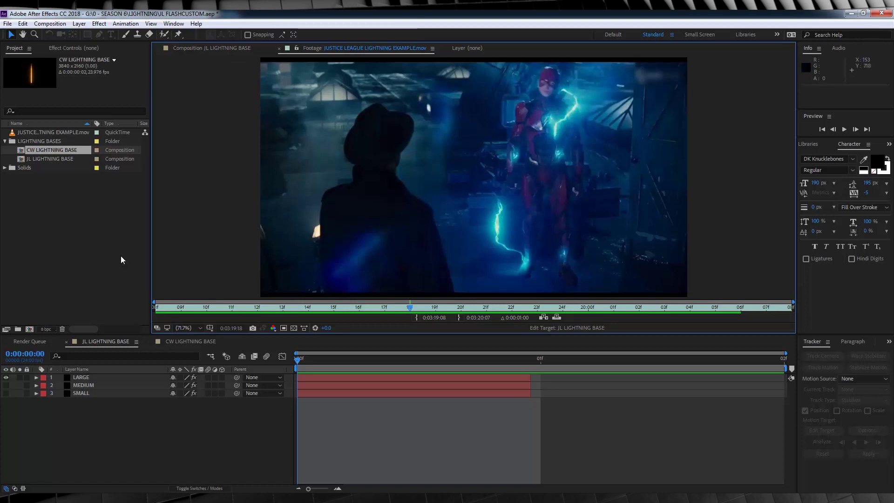
pyautogui.click(84, 48)
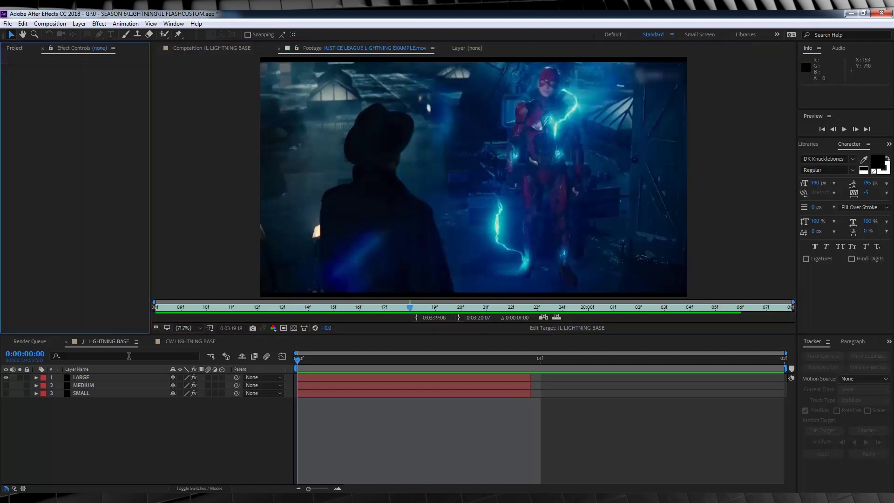
pyautogui.click(86, 378)
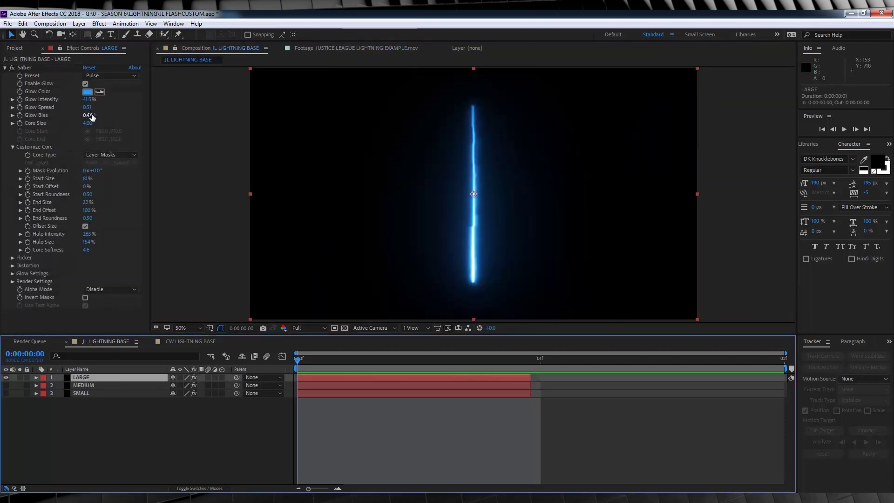
pyautogui.click(89, 385)
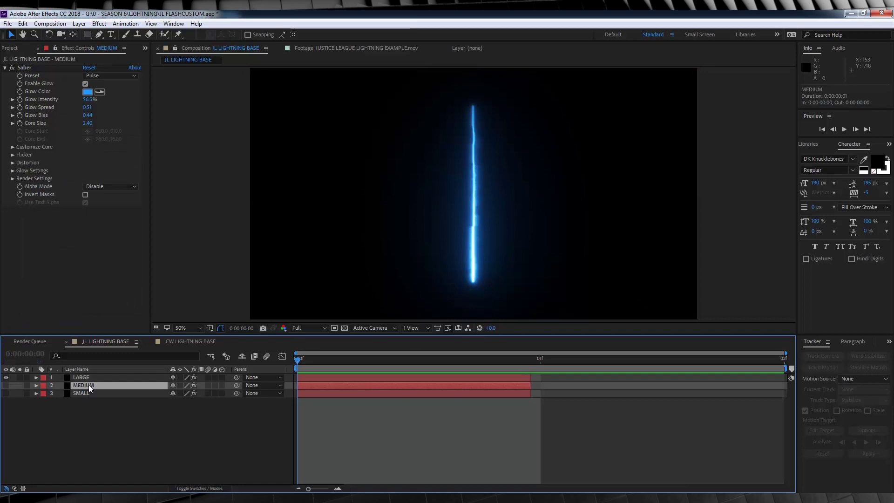
pyautogui.click(13, 147)
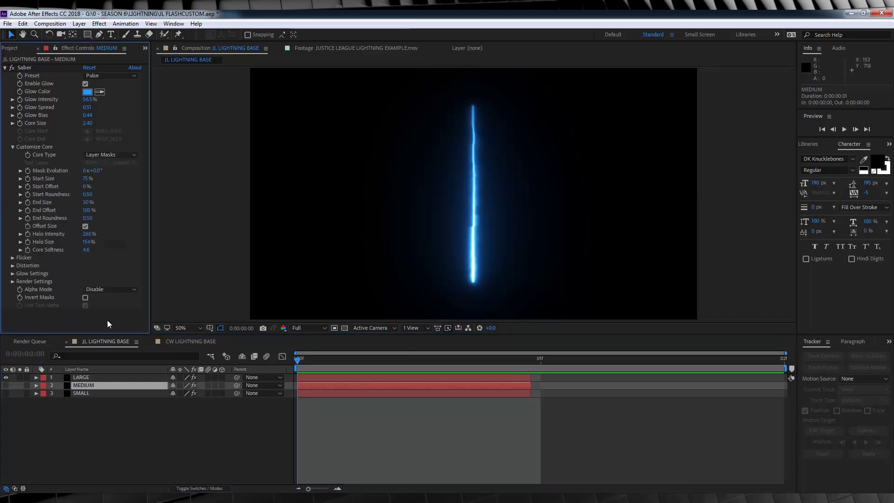
pyautogui.click(72, 396)
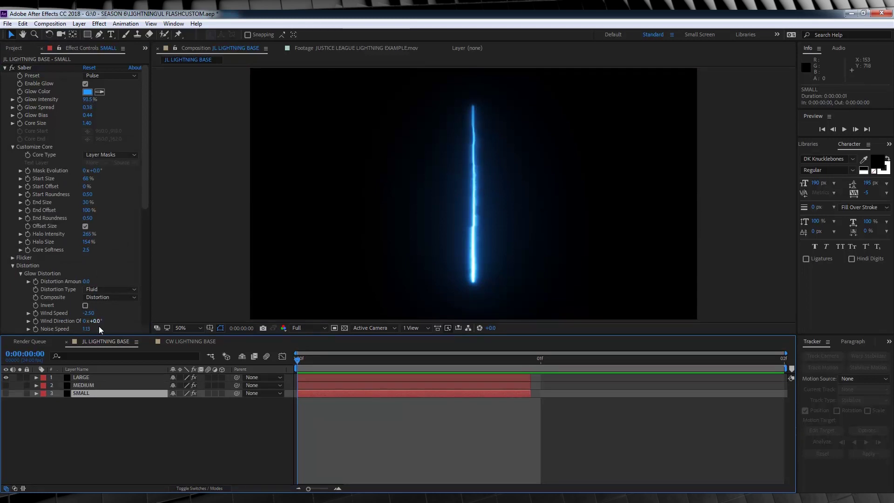
pyautogui.click(5, 385)
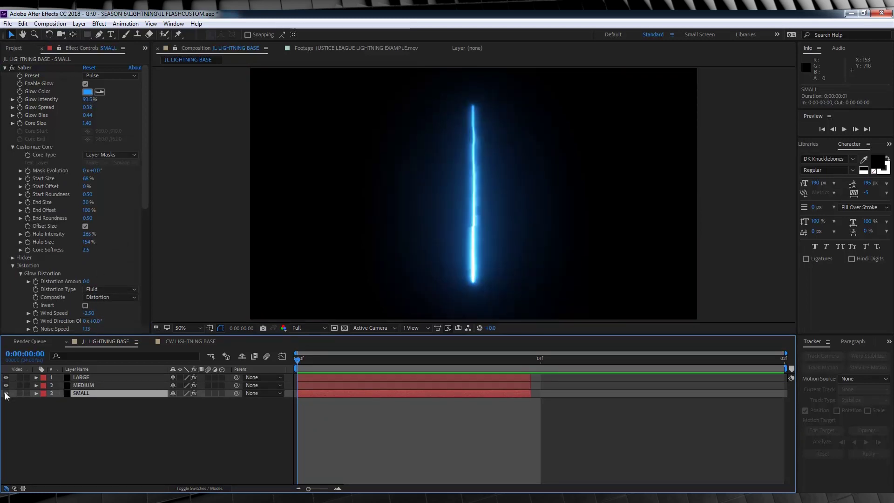
pyautogui.click(6, 394)
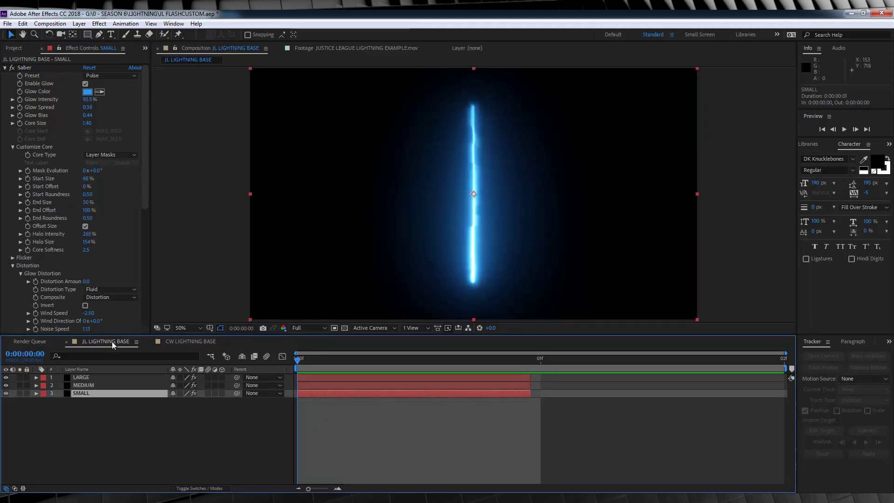
# - Create a new composition from the JUSTICE LEAGUE LIGHTNING EXAMPLE.mov footage
pyautogui.click(18, 51)
pyautogui.click(45, 197)
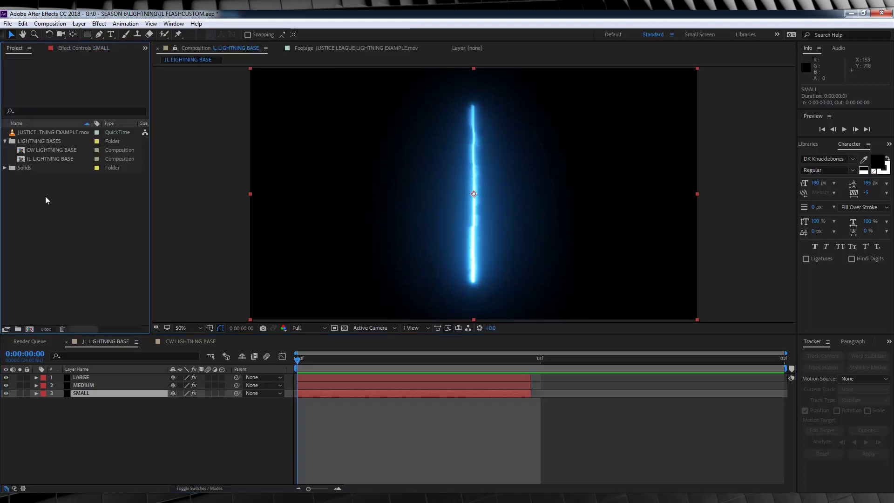
pyautogui.click(49, 133)
pyautogui.moveTo(50, 132); pyautogui.dragTo(29, 329)
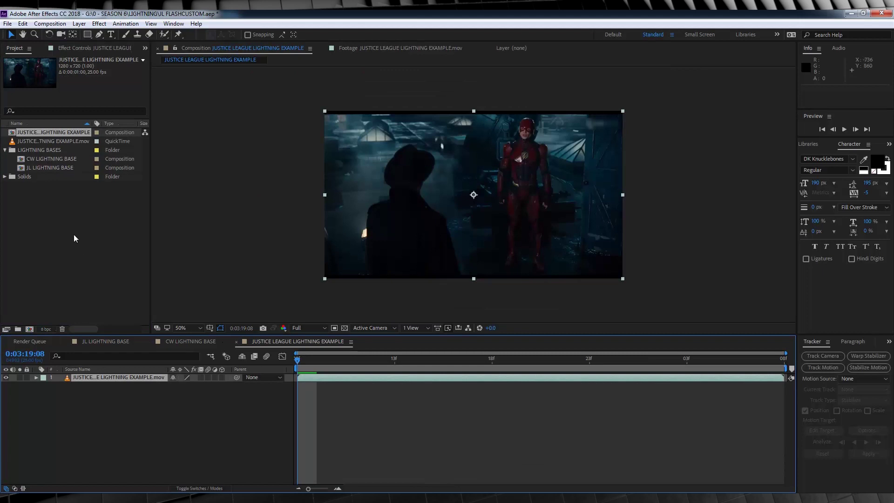
# - Copy the MEDIUM and SMALL layers from JL LIGHTNING BASE into the JUSTICE LEAGUE LIGHTNING EXAMPLE composition, using the Screen blending mode
pyautogui.click(107, 342)
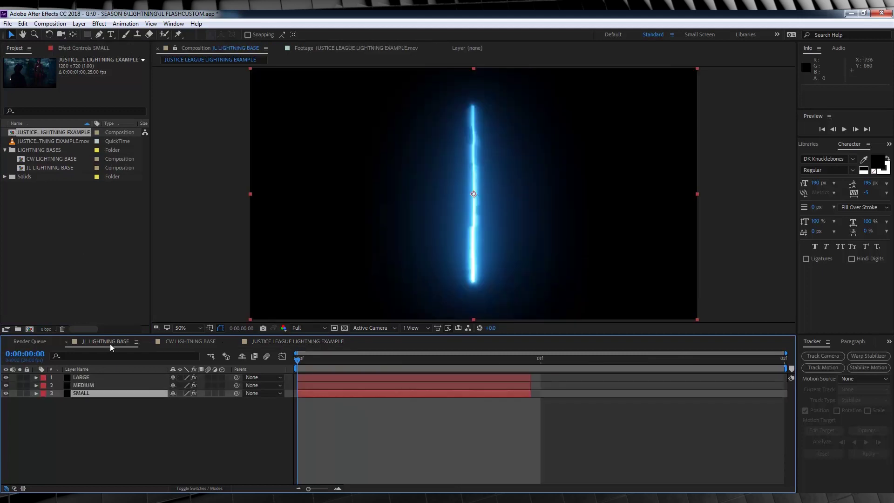
pyautogui.click(80, 378)
pyautogui.click(80, 384)
pyautogui.keyDown('shift'); pyautogui.click(82, 392); pyautogui.keyUp('shift')
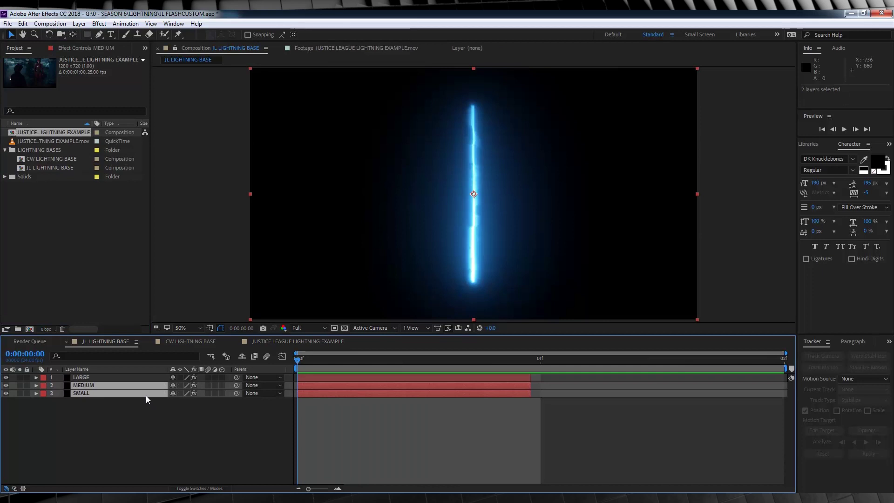
pyautogui.hotkey('ctrl', 'c')
pyautogui.click(22, 24)
pyautogui.click(46, 80)
pyautogui.click(270, 341)
pyautogui.click(23, 23)
pyautogui.click(43, 120)
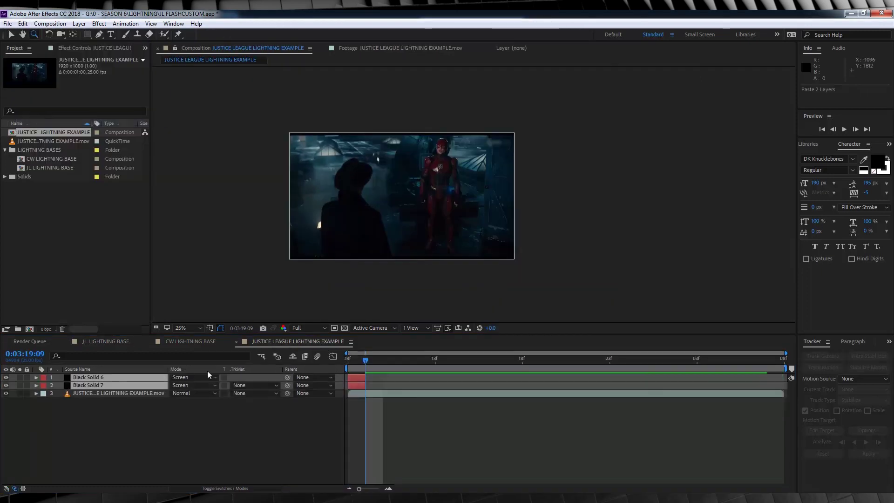
pyautogui.click(189, 384)
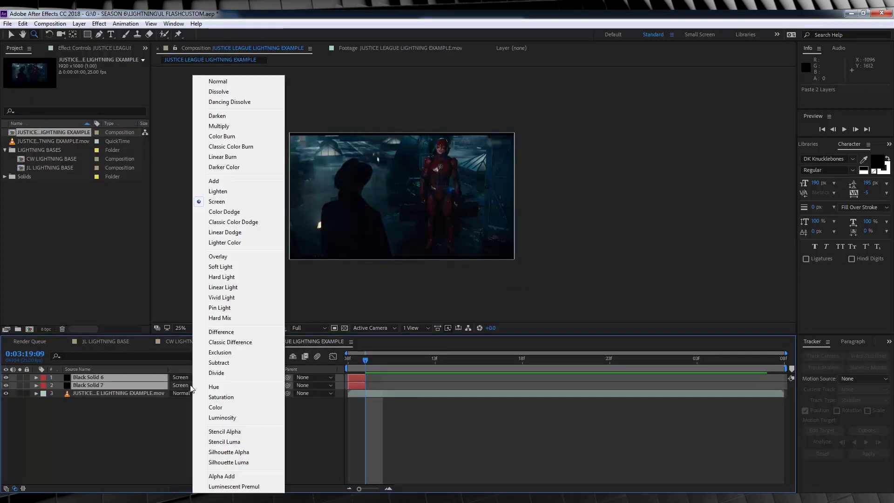
pyautogui.click(224, 201)
# - Duplicate the pair of lightning layers repeatedly, staggering the pairs one frame apart from 0:03:19:09 to 0:03:20:01
pyautogui.click(352, 379)
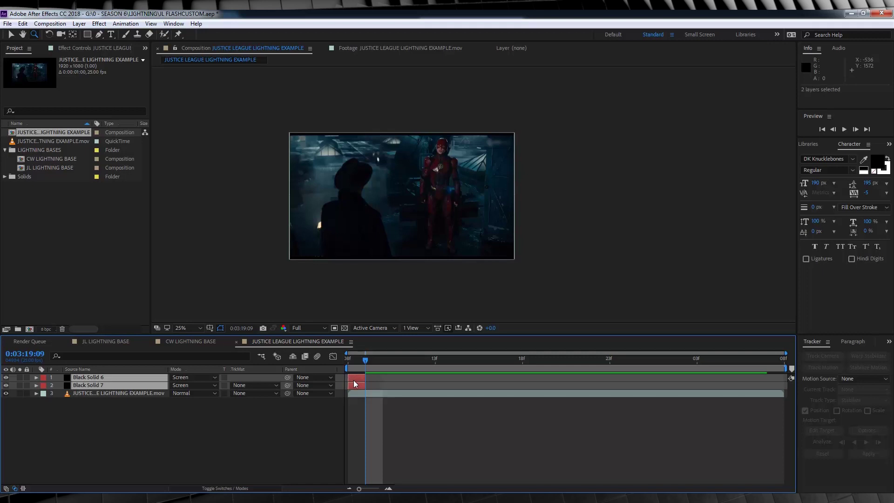
pyautogui.hotkey('ctrl', 'd')
pyautogui.moveTo(354, 383); pyautogui.dragTo(386, 378)
pyautogui.hotkey('ctrl', 'd')
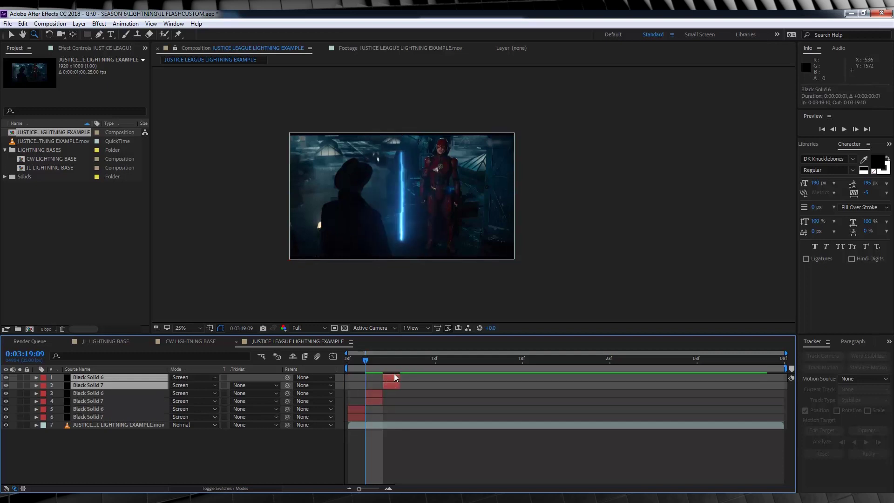
pyautogui.hotkey('ctrl', 'd')
pyautogui.moveTo(397, 378); pyautogui.dragTo(428, 375)
pyautogui.click(413, 360)
pyautogui.hotkey('ctrl', 'd')
pyautogui.hotkey('ctrl', 'd')
pyautogui.moveTo(424, 375); pyautogui.dragTo(460, 376)
pyautogui.hotkey('ctrl', 'd')
pyautogui.hotkey('ctrl', 'd')
pyautogui.hotkey('ctrl', 'v')
pyautogui.click(540, 361)
pyautogui.moveTo(532, 378); pyautogui.dragTo(549, 378)
pyautogui.click(575, 361)
pyautogui.click(610, 361)
pyautogui.click(644, 361)
pyautogui.hotkey('ctrl', 'v')
pyautogui.moveTo(605, 379); pyautogui.dragTo(657, 379)
pyautogui.click(681, 360)
# - Return to frame 0:03:19:09, select its lowest lightning layer, and display layer names instead of source names in the timeline
pyautogui.moveTo(791, 389); pyautogui.dragTo(792, 459)
pyautogui.click(367, 360)
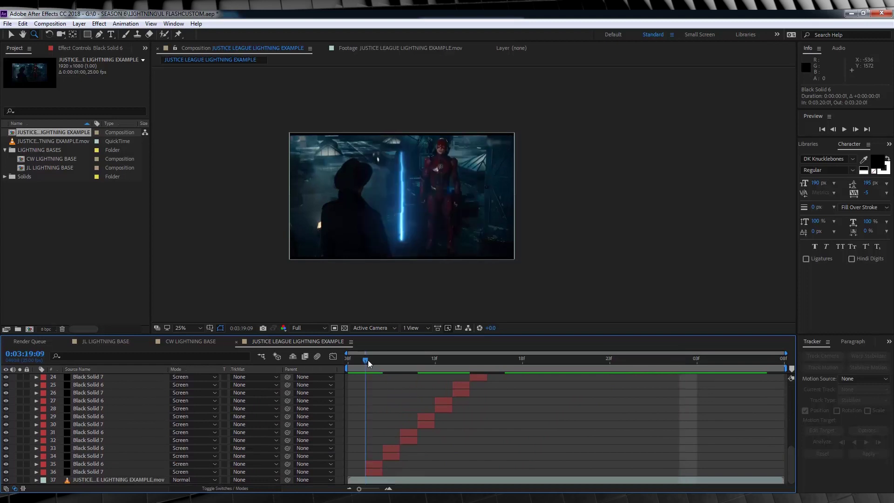
pyautogui.moveTo(367, 360)
pyautogui.mouseDown()
pyautogui.moveTo(408, 359)
pyautogui.moveTo(367, 366)
pyautogui.mouseUp()
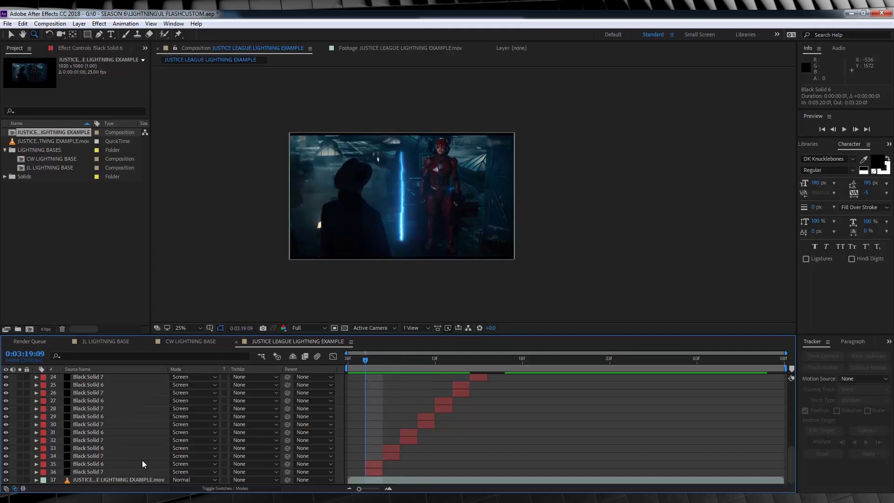
pyautogui.click(173, 489)
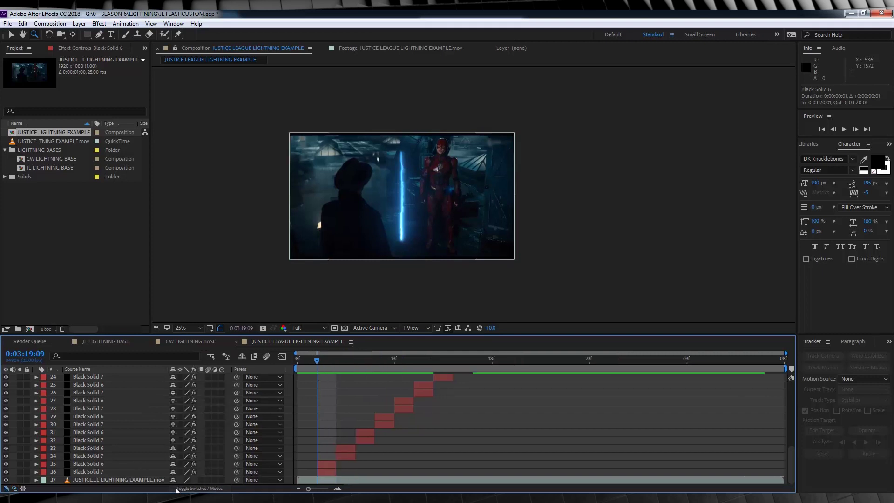
pyautogui.click(100, 383)
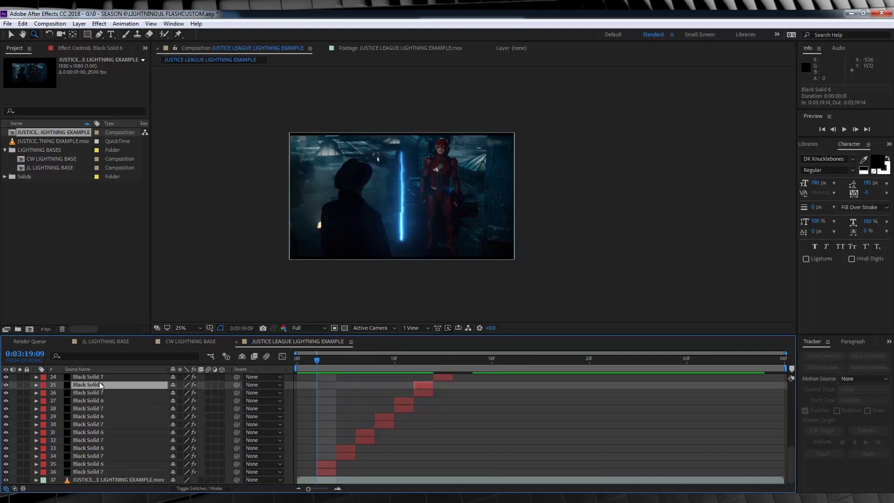
pyautogui.click(322, 468)
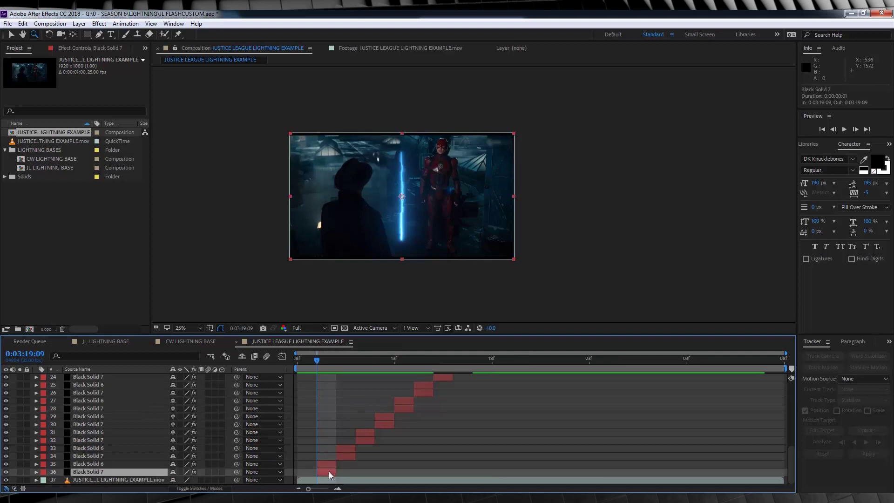
pyautogui.scroll(3, 458, 181)
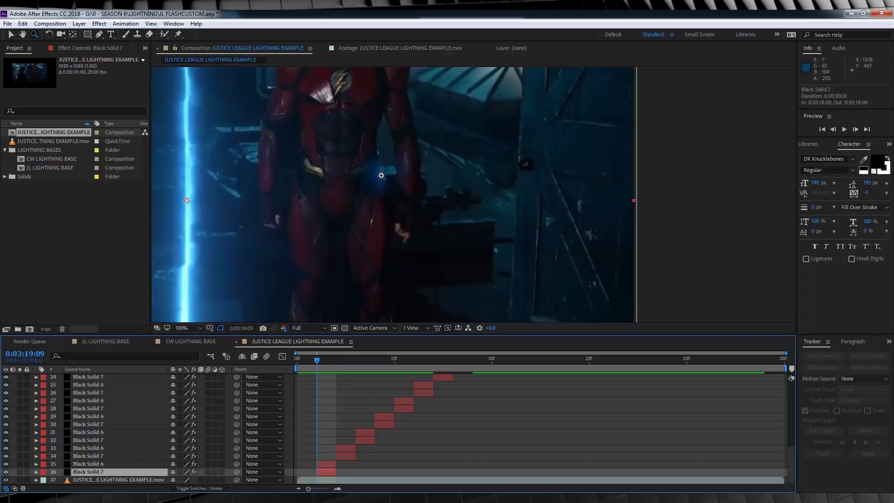
pyautogui.click(381, 176)
pyautogui.scroll(-1, 497, 202)
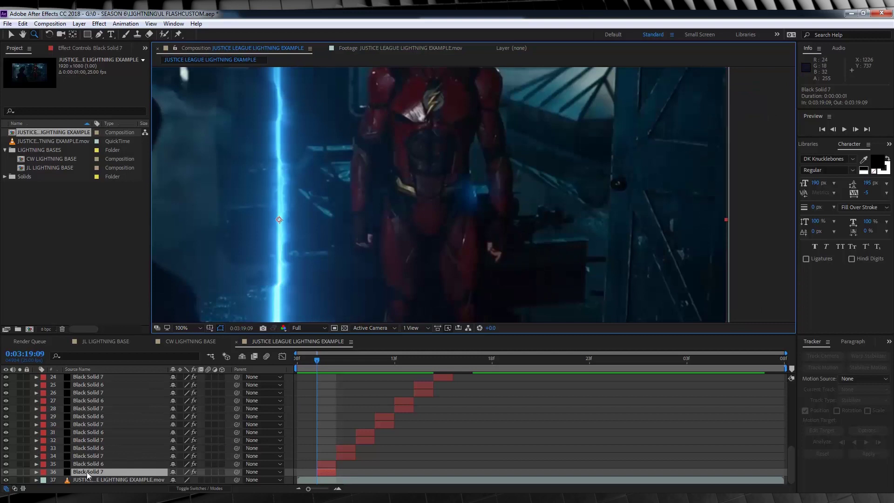
pyautogui.click(82, 368)
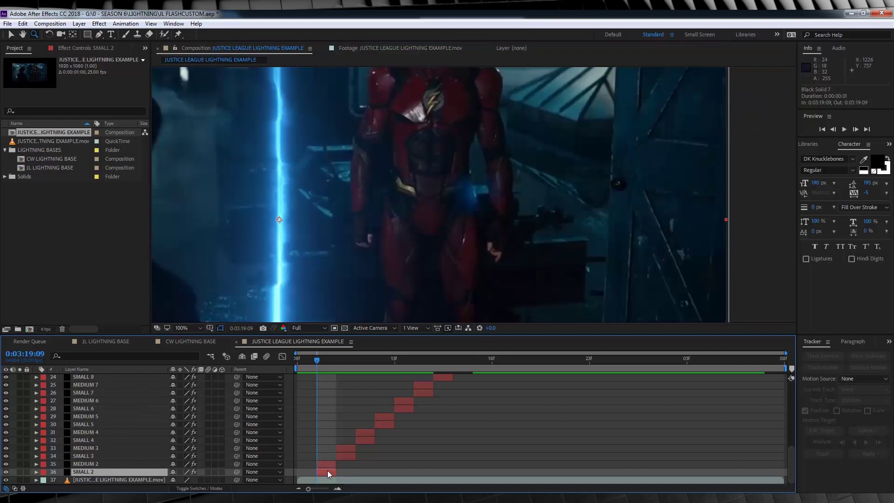
# - Hide the SMALL 2 layer and mask a bolt over the glow at the Flash's hip on MEDIUM 2 at 0:03:19:09
pyautogui.click(5, 472)
pyautogui.click(94, 463)
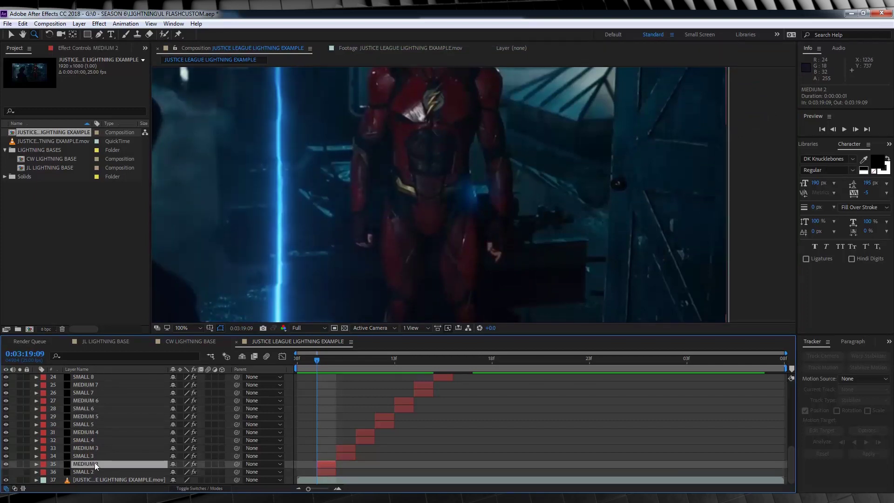
pyautogui.click(5, 472)
pyautogui.click(5, 472)
pyautogui.click(471, 204)
pyautogui.click(481, 194)
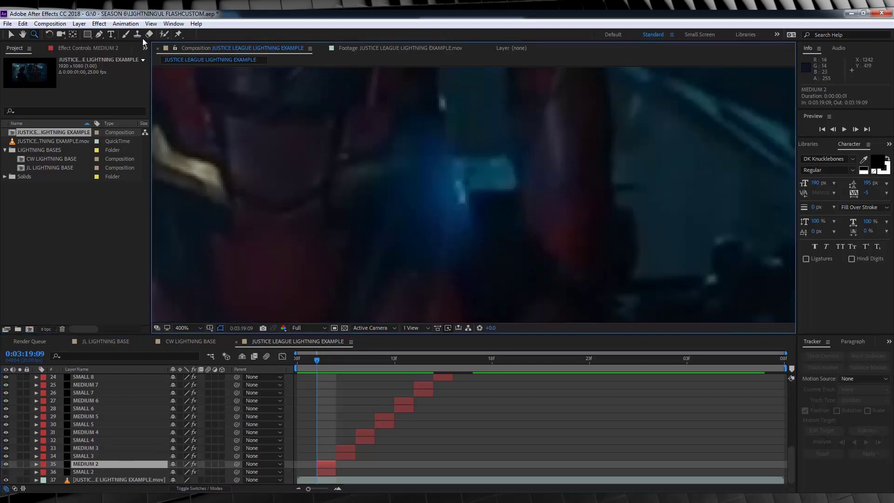
pyautogui.click(99, 35)
pyautogui.click(458, 182)
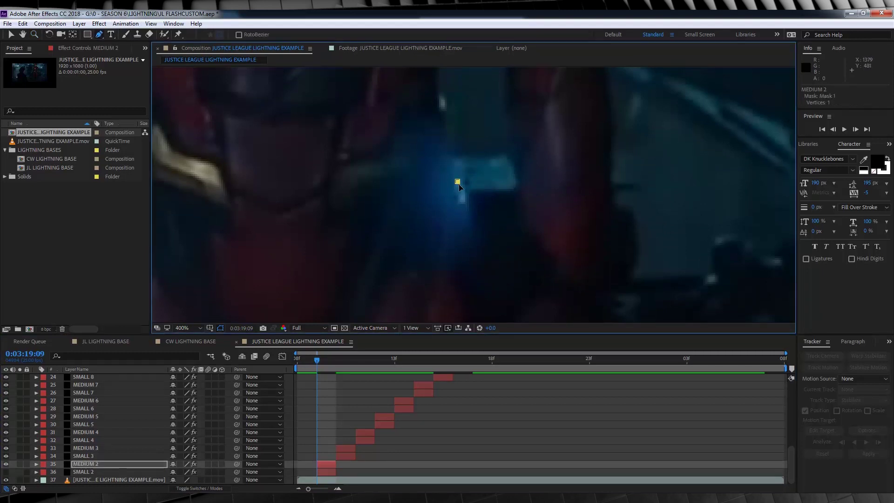
pyautogui.scroll(-2, 412, 224)
pyautogui.click(418, 451)
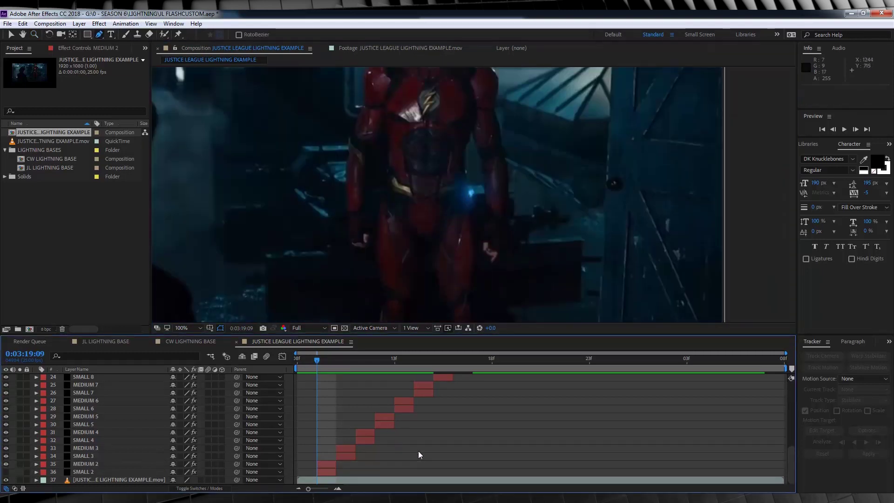
# - At 0:03:19:10, hide SMALL 3 and mask a short bolt over the hip glow on MEDIUM 3
pyautogui.scroll(-1, 465, 207)
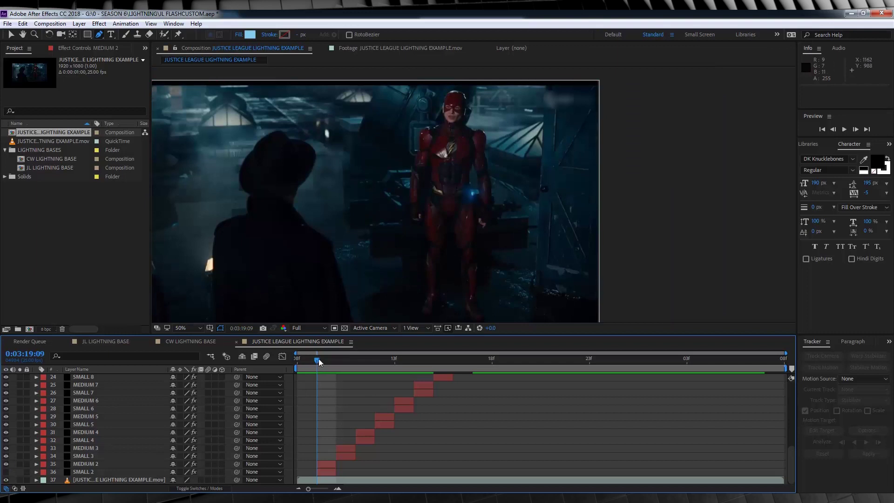
pyautogui.moveTo(319, 359); pyautogui.dragTo(330, 359)
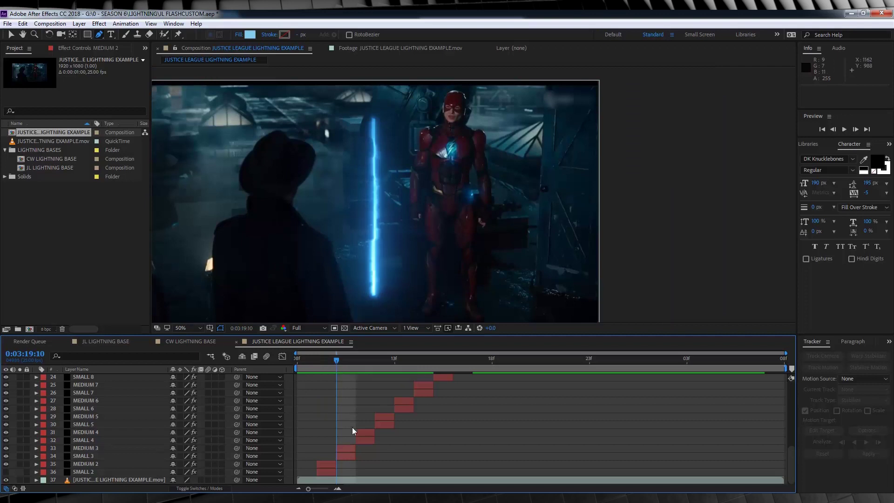
pyautogui.click(347, 456)
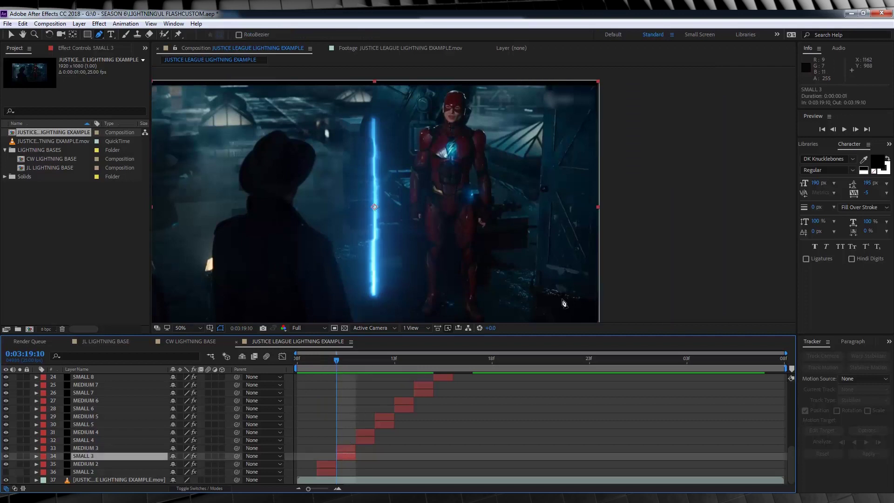
pyautogui.press('z')
pyautogui.click(475, 186)
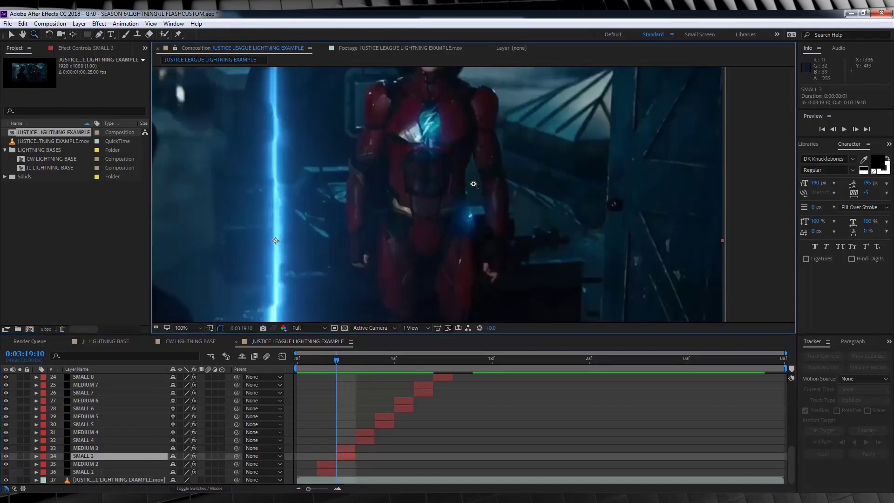
pyautogui.click(6, 456)
pyautogui.click(99, 448)
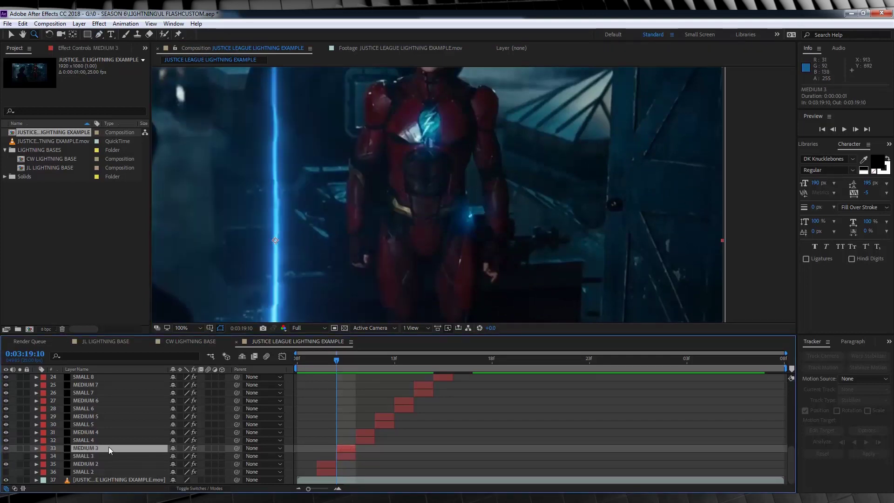
pyautogui.click(449, 162)
pyautogui.press('g')
pyautogui.click(468, 230)
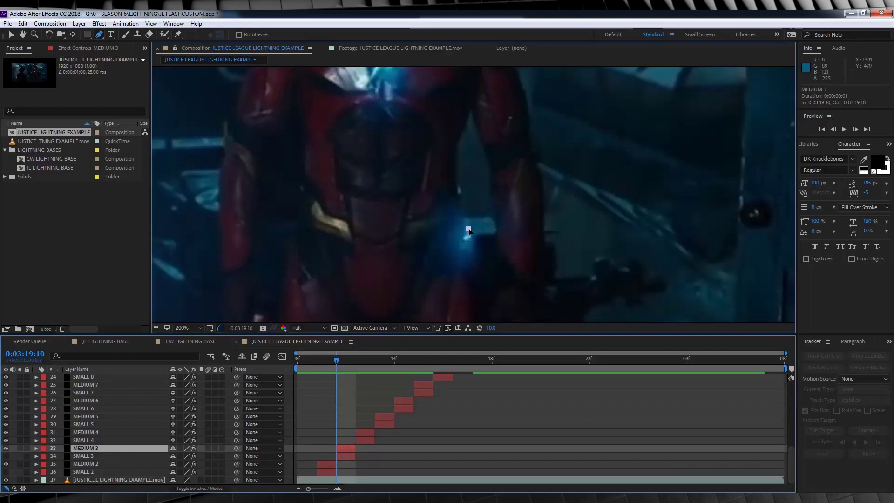
pyautogui.click(469, 235)
pyautogui.click(465, 241)
# - Add another mask on MEDIUM 3 tracing the glow at the lower edge of the Flash's chest emblem
pyautogui.click(345, 449)
pyautogui.scroll(1, 392, 78)
pyautogui.scroll(-1, 432, 186)
pyautogui.press('z')
pyautogui.click(396, 87)
pyautogui.press('g')
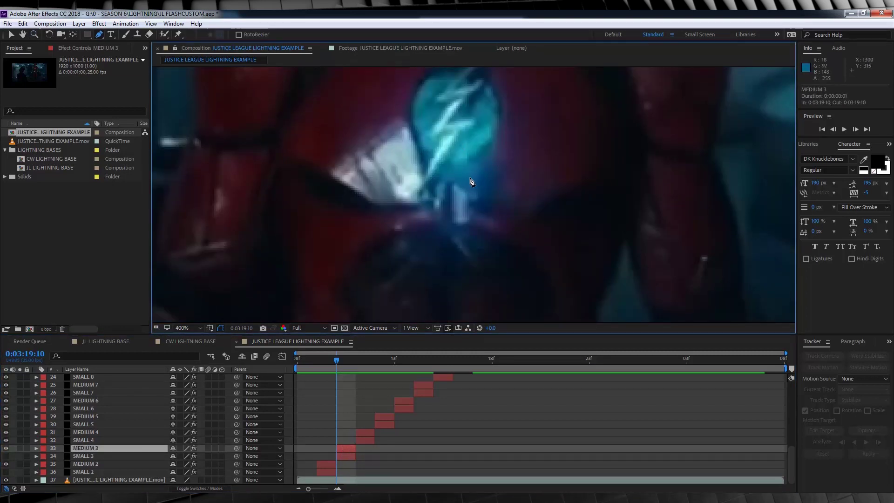
pyautogui.click(464, 182)
pyautogui.click(457, 169)
pyautogui.click(457, 160)
pyautogui.click(460, 151)
pyautogui.scroll(-1, 460, 153)
pyautogui.click(456, 446)
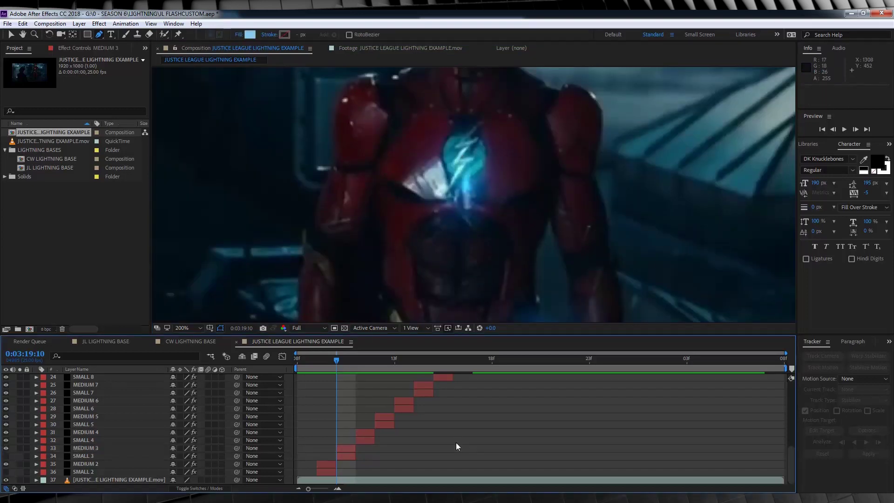
# - At 0:03:19:11, trace the curved glow at the Flash's hip with a five-point mask on MEDIUM 4
pyautogui.press(',')
pyautogui.press(',')
pyautogui.press(',')
pyautogui.moveTo(336, 362); pyautogui.dragTo(391, 364)
pyautogui.click(188, 328)
pyautogui.click(205, 171)
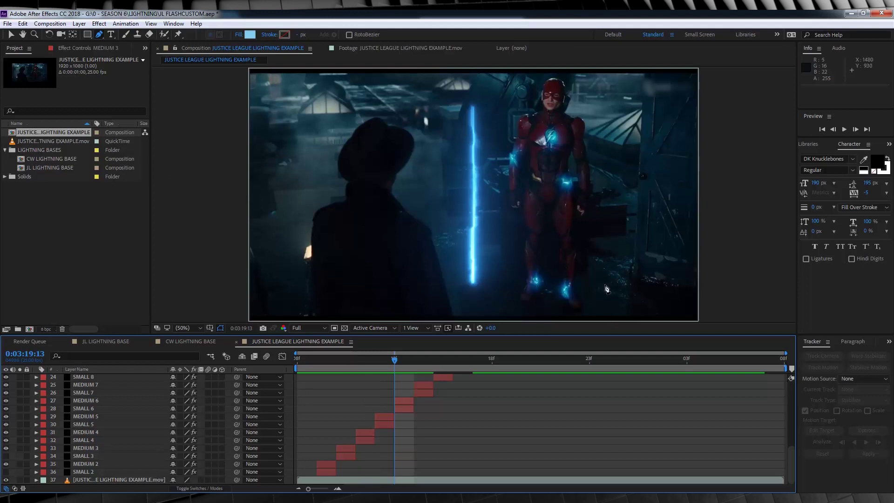
pyautogui.moveTo(335, 359); pyautogui.dragTo(354, 361)
pyautogui.click(367, 436)
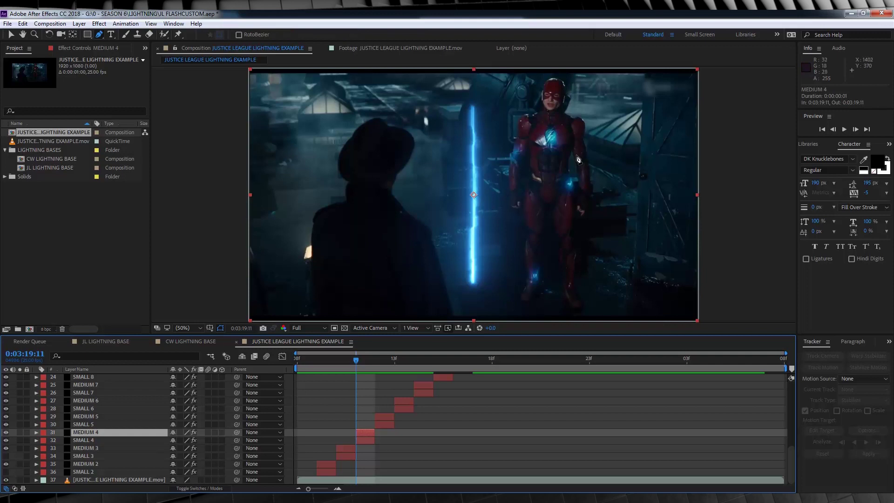
pyautogui.press('z')
pyautogui.click(581, 169)
pyautogui.click(455, 233)
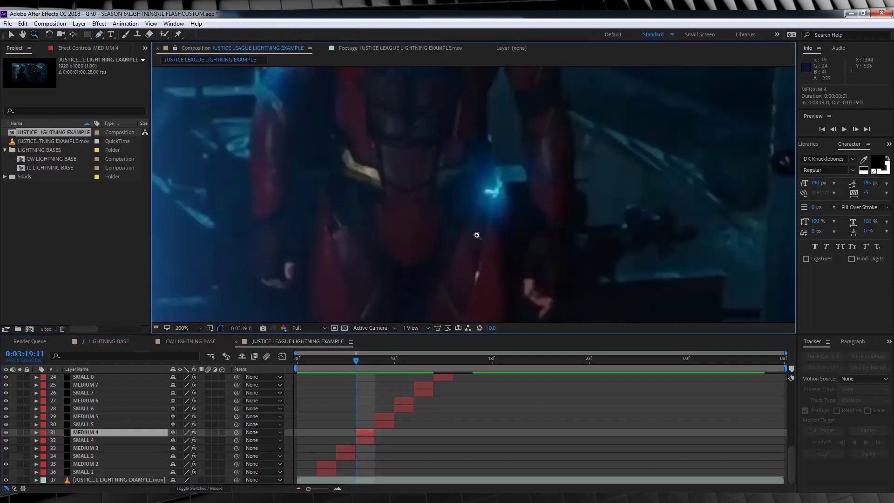
pyautogui.click(498, 176)
pyautogui.click(501, 183)
pyautogui.click(382, 445)
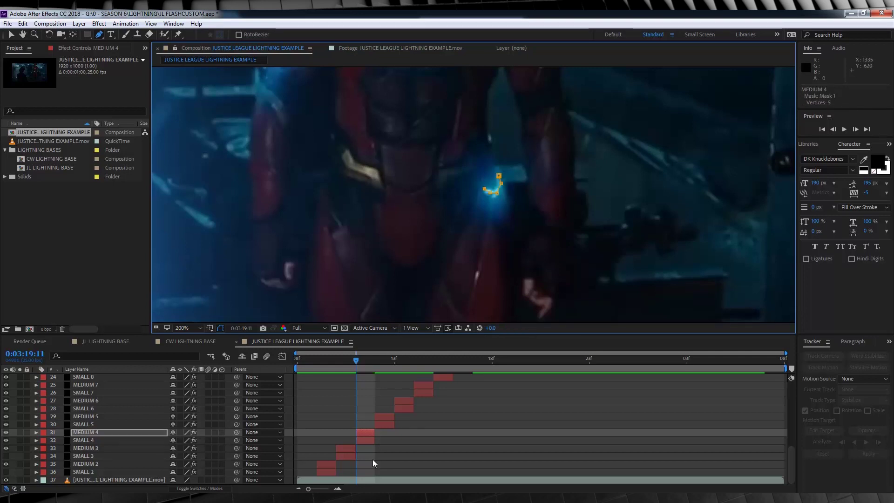
# - At 0:03:19:12, mask bolts over the chest emblem glow on MEDIUM 5 and over the ankle glow on SMALL 5
pyautogui.press('space')
pyautogui.press('pagedown')
pyautogui.click(385, 417)
pyautogui.scroll(-1, 475, 187)
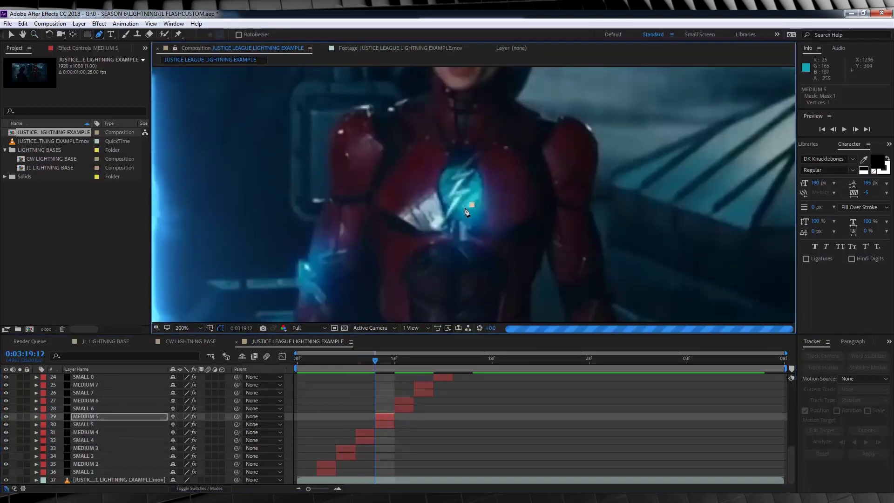
pyautogui.scroll(2, 452, 194)
pyautogui.click(453, 194)
pyautogui.click(489, 207)
pyautogui.scroll(-1, 485, 204)
pyautogui.click(484, 203)
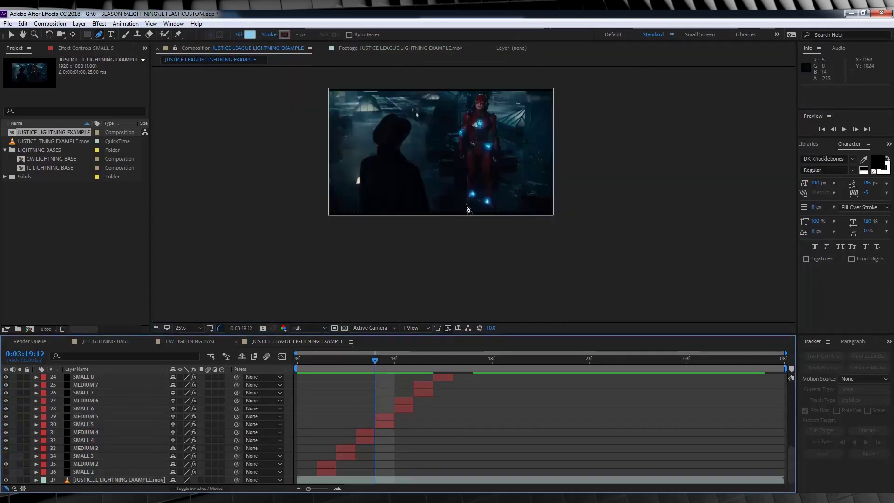
# - At 0:03:19:13, mask bolts on SMALL 6 and MEDIUM 6 over the chest emblem and the other suit glows
pyautogui.press('pagedown')
pyautogui.click(83, 408)
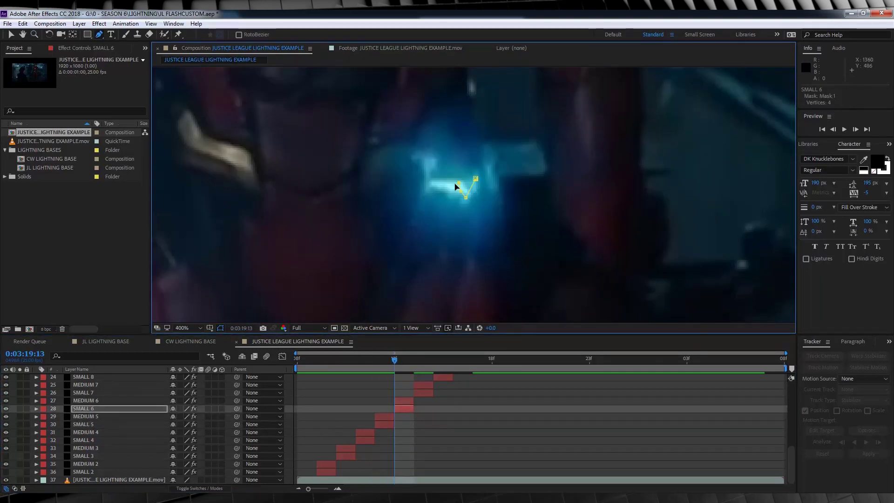
pyautogui.scroll(-2, 470, 203)
pyautogui.click(470, 203)
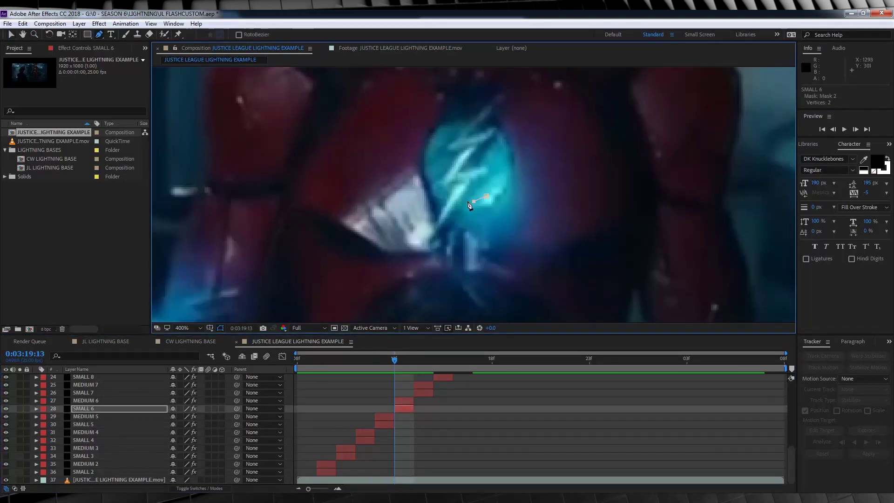
pyautogui.click(404, 401)
pyautogui.click(421, 220)
pyautogui.click(404, 402)
pyautogui.click(403, 408)
pyautogui.scroll(-2, 474, 196)
pyautogui.scroll(-1, 570, 201)
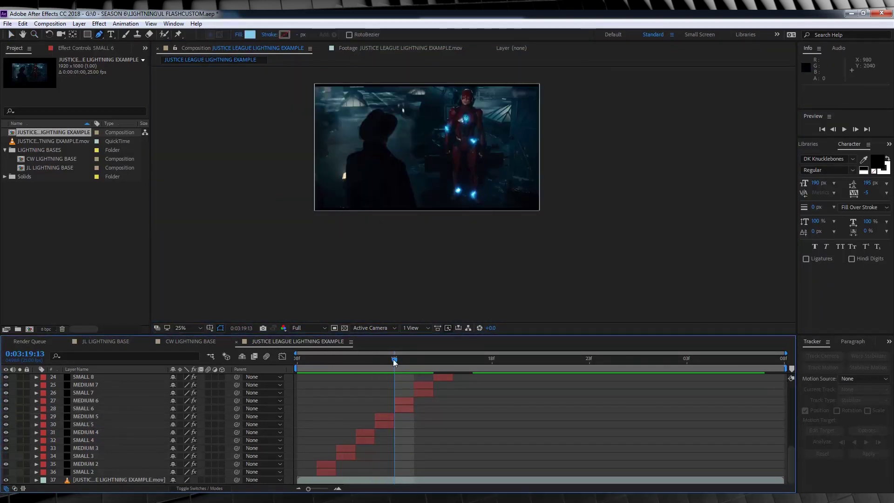
# - At 0:03:19:14, mask bolts on SMALL 7 and MEDIUM 7 over the glowing spots on the Flash's suit
pyautogui.press('pagedown')
pyautogui.click(424, 393)
pyautogui.scroll(2, 465, 191)
pyautogui.click(424, 385)
pyautogui.click(561, 189)
pyautogui.press('z')
pyautogui.click(447, 205)
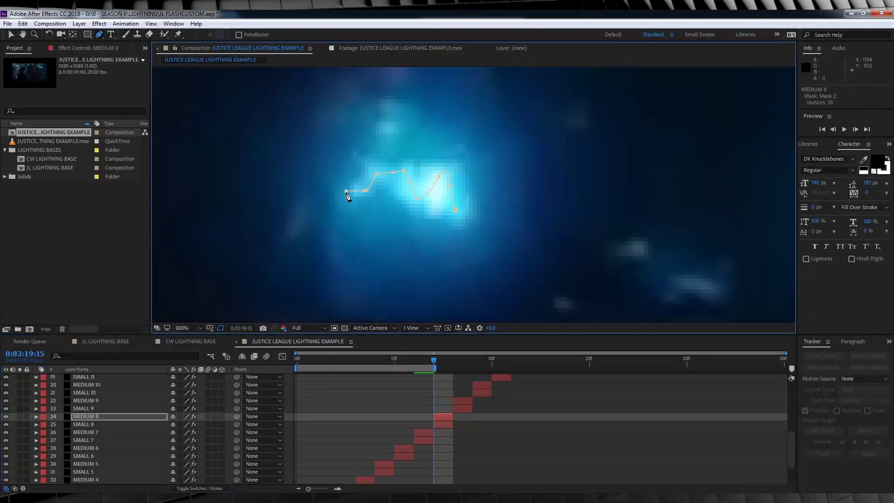
# - At 0:03:19:15, mask bolts on MEDIUM 8 and SMALL 8 over the glows at the Flash's hip and feet
pyautogui.scroll(-2, 347, 197)
pyautogui.click(444, 416)
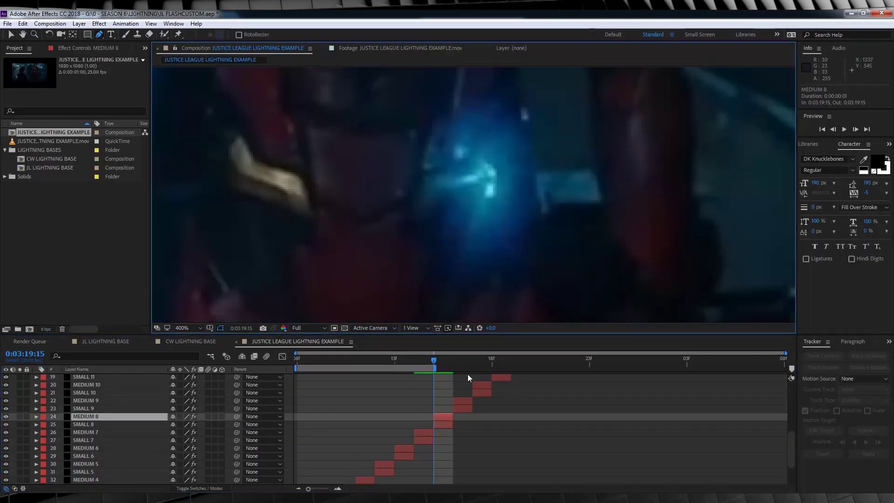
pyautogui.scroll(2, 473, 195)
pyautogui.click(414, 171)
pyautogui.click(443, 424)
pyautogui.scroll(-1, 473, 205)
pyautogui.press('z')
pyautogui.scroll(-1, 472, 210)
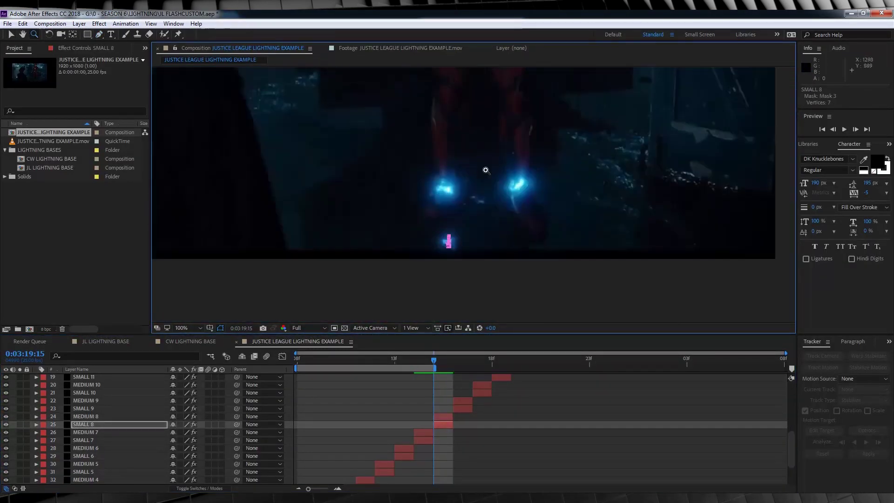
pyautogui.click(444, 417)
pyautogui.press('g')
pyautogui.scroll(-3, 473, 200)
# - At 0:03:19:16, mask bolts beside the Flash's neck on SMALL 9 and over the ankle glows on MEDIUM 9
pyautogui.click(189, 328)
pyautogui.click(207, 170)
pyautogui.press('pagedown')
pyautogui.click(463, 408)
pyautogui.scroll(2, 557, 271)
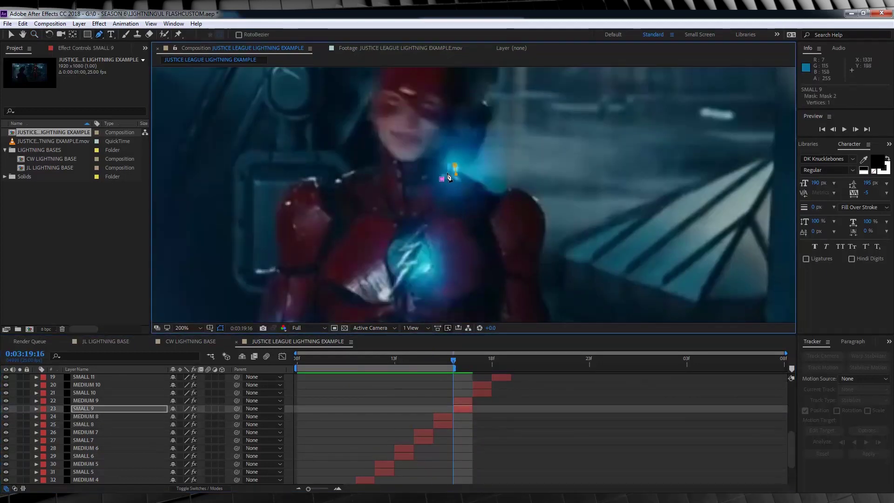
pyautogui.click(463, 401)
pyautogui.scroll(-1, 473, 196)
pyautogui.click(462, 400)
pyautogui.scroll(2, 329, 223)
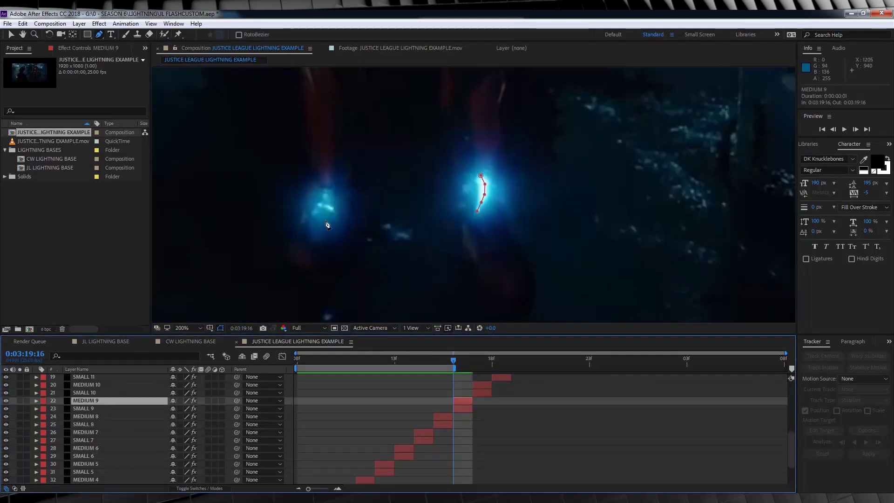
pyautogui.scroll(-1, 472, 196)
# - End the work area at 0:03:19:17 and mask bolts on SMALL 10 and MEDIUM 10 over that frame's glows
pyautogui.press('pagedown')
pyautogui.press('n')
pyautogui.click(482, 393)
pyautogui.scroll(2, 473, 140)
pyautogui.click(429, 160)
pyautogui.scroll(-1, 430, 186)
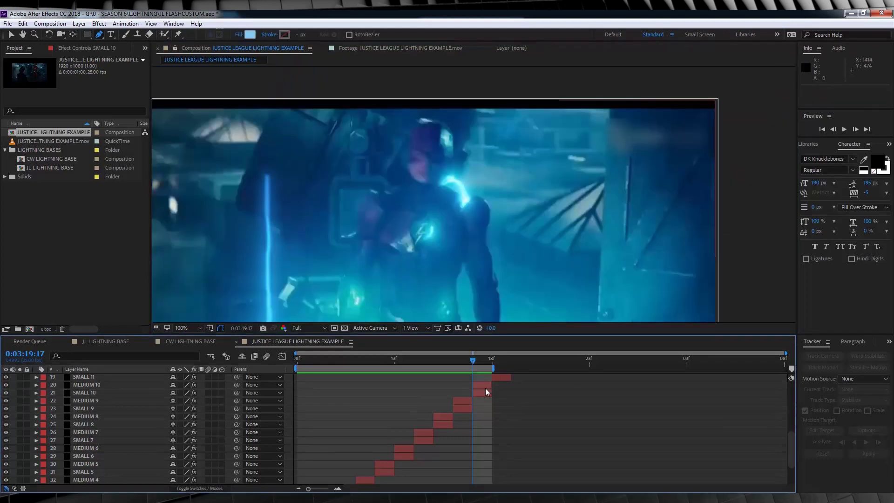
pyautogui.click(486, 392)
pyautogui.scroll(2, 472, 186)
pyautogui.click(640, 145)
pyautogui.click(483, 385)
pyautogui.scroll(-3, 477, 235)
# - Advance to 0:03:19:18, end the work area at that frame, and fit the whole composition in the viewer
pyautogui.moveTo(472, 361); pyautogui.dragTo(491, 363)
pyautogui.press('n')
pyautogui.hotkey('ctrl', 'Up')
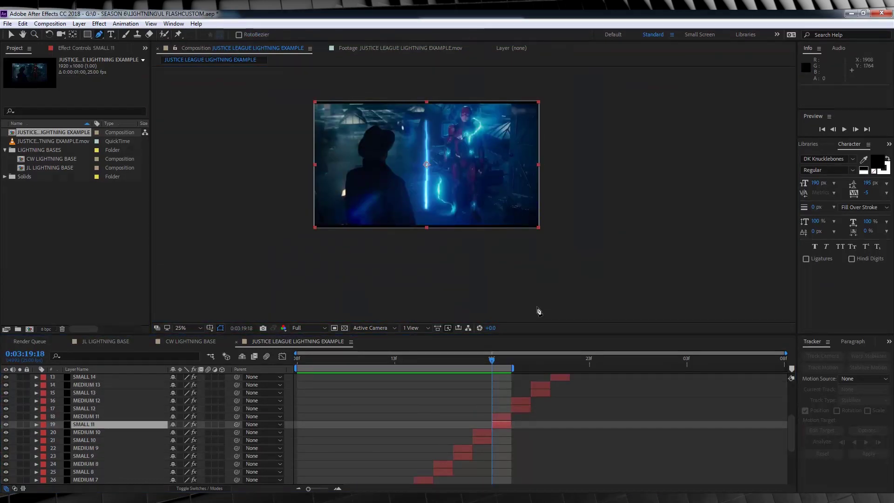
pyautogui.click(188, 329)
pyautogui.click(219, 174)
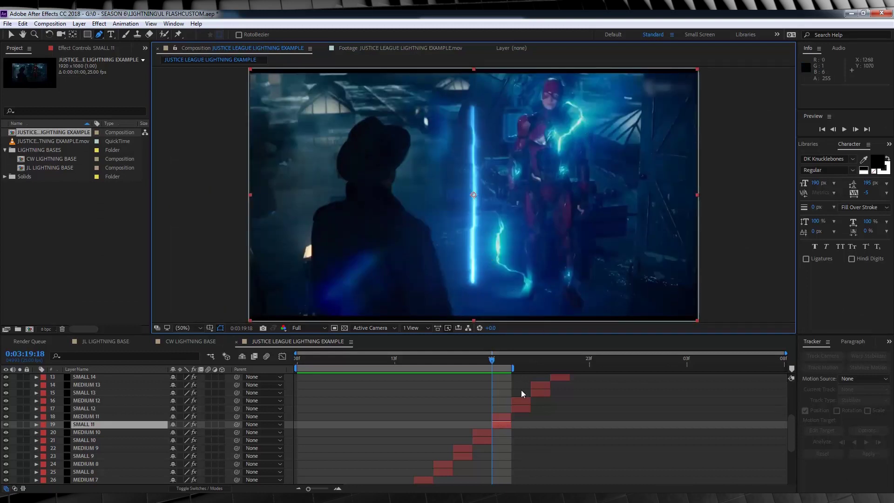
# - On MEDIUM 11, mask along the large bolt curving from the Flash's neck down to his waist
pyautogui.click(505, 416)
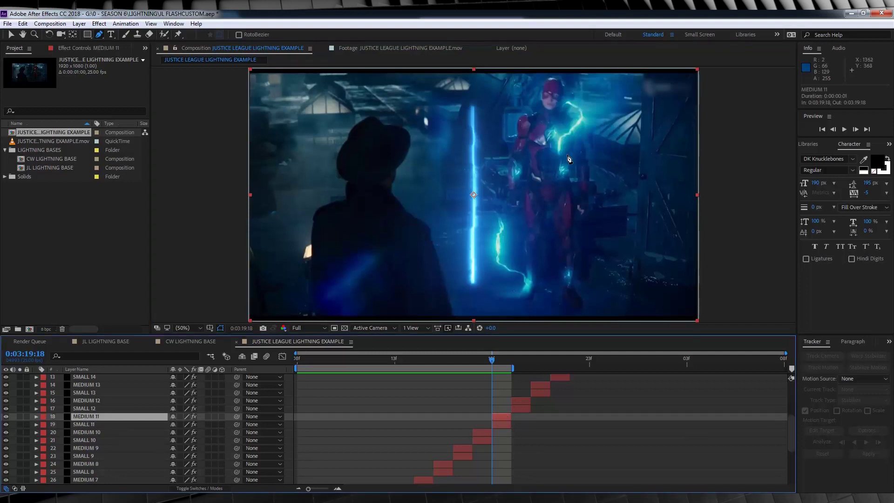
pyautogui.moveTo(488, 358)
pyautogui.mouseDown()
pyautogui.moveTo(334, 371)
pyautogui.moveTo(497, 361)
pyautogui.mouseUp()
pyautogui.click(504, 421)
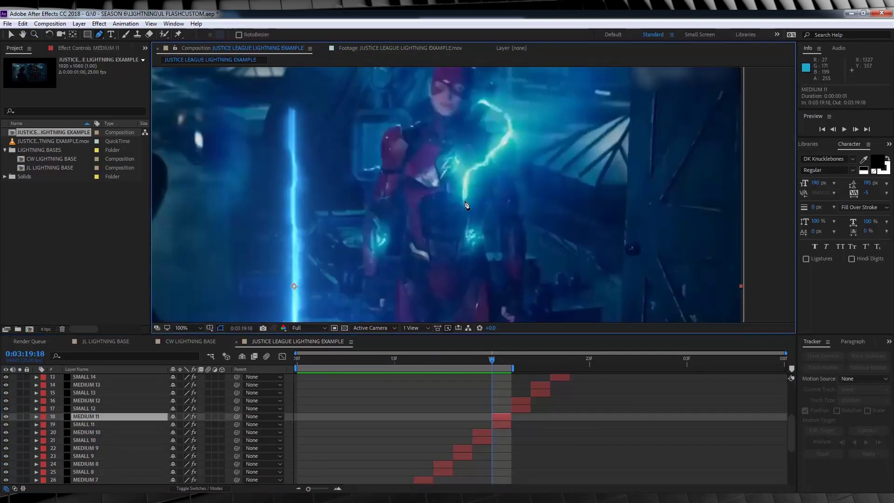
pyautogui.click(464, 202)
pyautogui.scroll(1, 464, 201)
pyautogui.click(490, 179)
pyautogui.click(530, 133)
pyautogui.click(514, 97)
pyautogui.click(459, 281)
pyautogui.click(420, 261)
pyautogui.moveTo(511, 96)
pyautogui.mouseDown()
pyautogui.moveTo(465, 285)
pyautogui.moveTo(459, 183)
pyautogui.mouseUp()
pyautogui.scroll(-3, 416, 266)
pyautogui.scroll(2, 426, 298)
# - Trace the long bolt beside the Flash's leg down to his foot with a mask on MEDIUM 11
pyautogui.click(86, 417)
pyautogui.click(455, 135)
pyautogui.click(451, 180)
pyautogui.scroll(1, 451, 191)
pyautogui.click(509, 279)
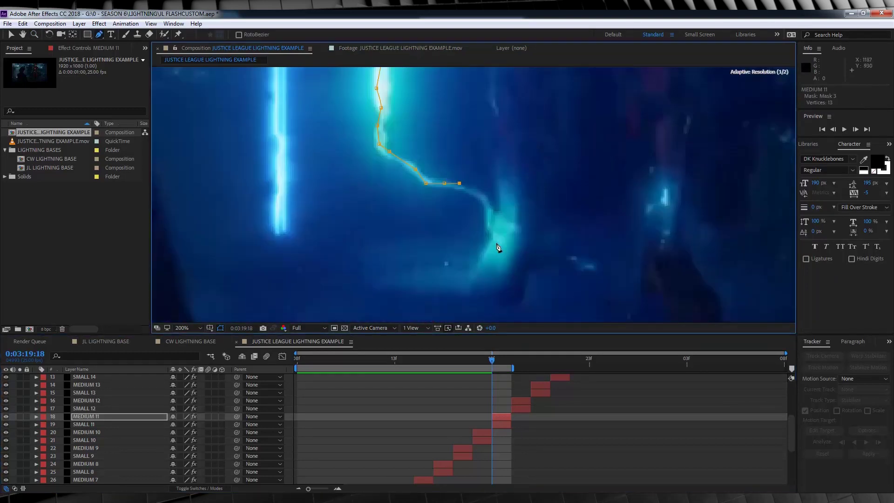
pyautogui.click(496, 244)
# - Mask small bolts on SMALL 11 over the glows at the Flash's wrist, hip and chest emblem
pyautogui.click(501, 423)
pyautogui.moveTo(664, 199); pyautogui.dragTo(468, 195)
pyautogui.click(469, 195)
# - Duplicate the SMALL 11 layer and delete all masks from the copy
pyautogui.click(501, 432)
pyautogui.hotkey('ctrl', 'c')
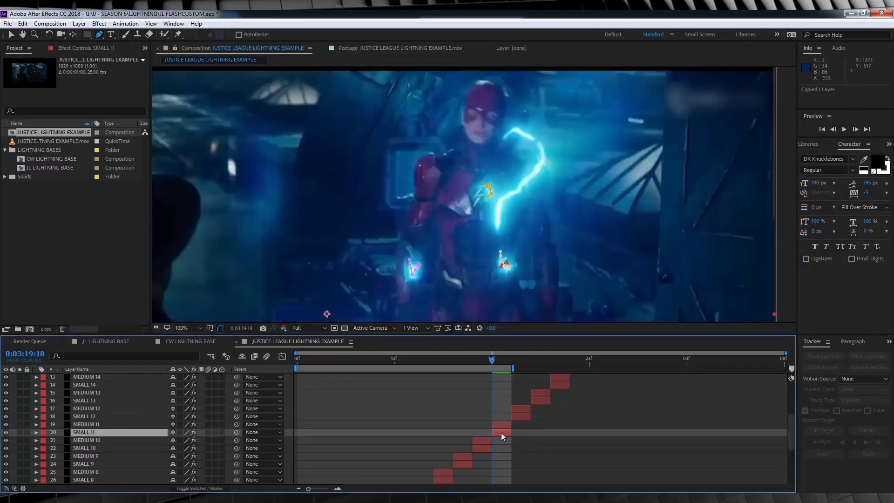
pyautogui.hotkey('ctrl', 'v')
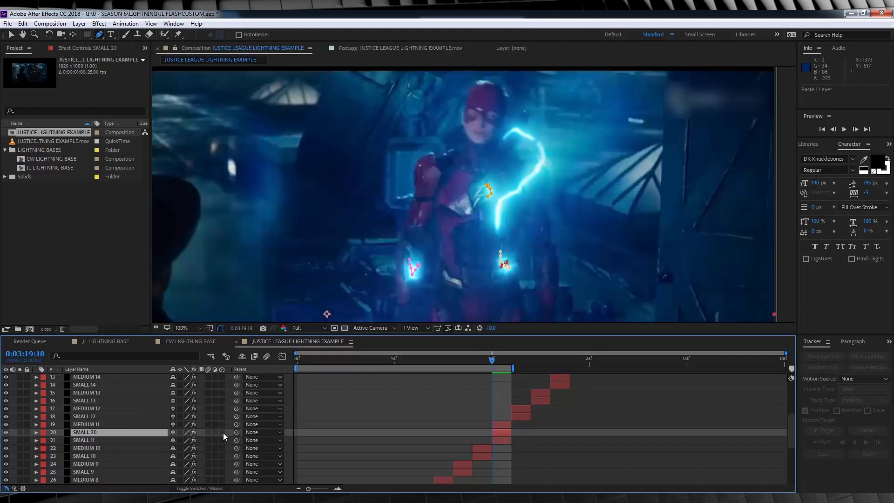
pyautogui.press('m')
pyautogui.scroll(-4, 144, 429)
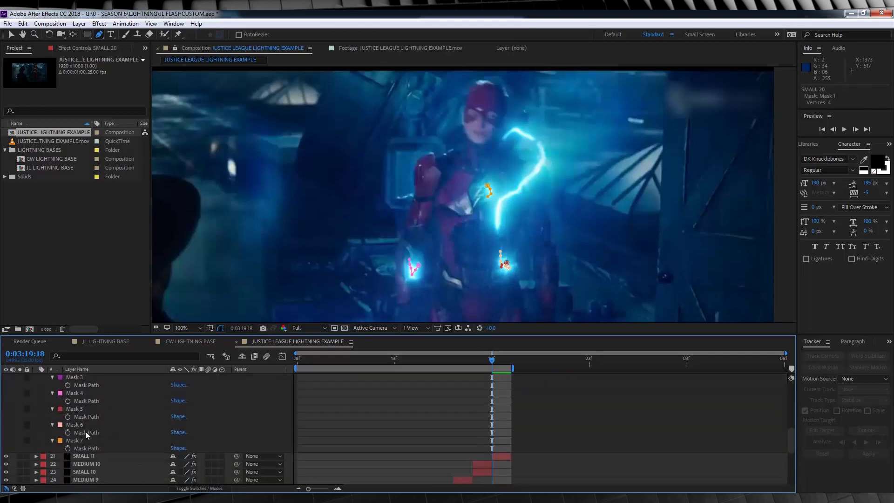
pyautogui.keyDown('shift'); pyautogui.click(74, 440); pyautogui.keyUp('shift')
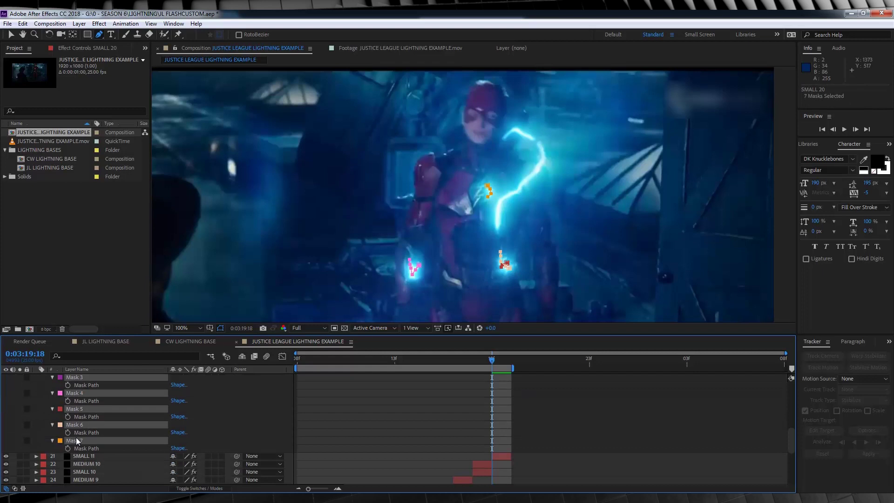
pyautogui.press('Delete')
pyautogui.scroll(2, 497, 392)
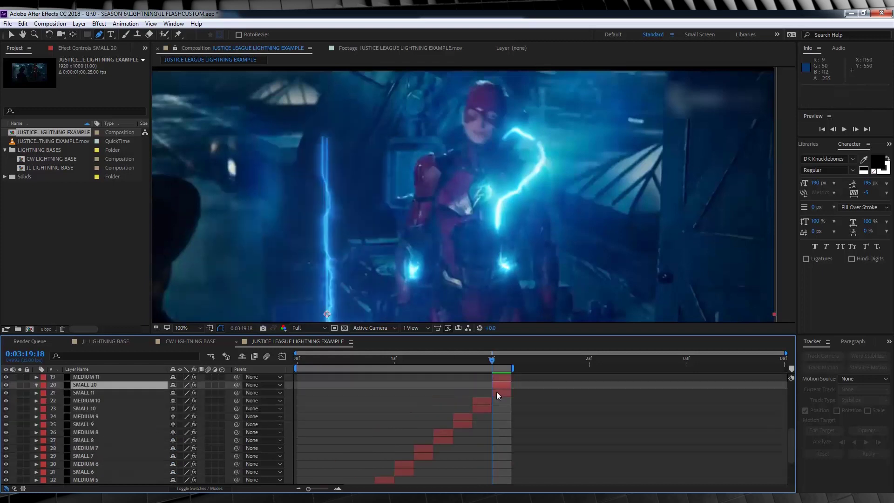
pyautogui.scroll(1, 497, 392)
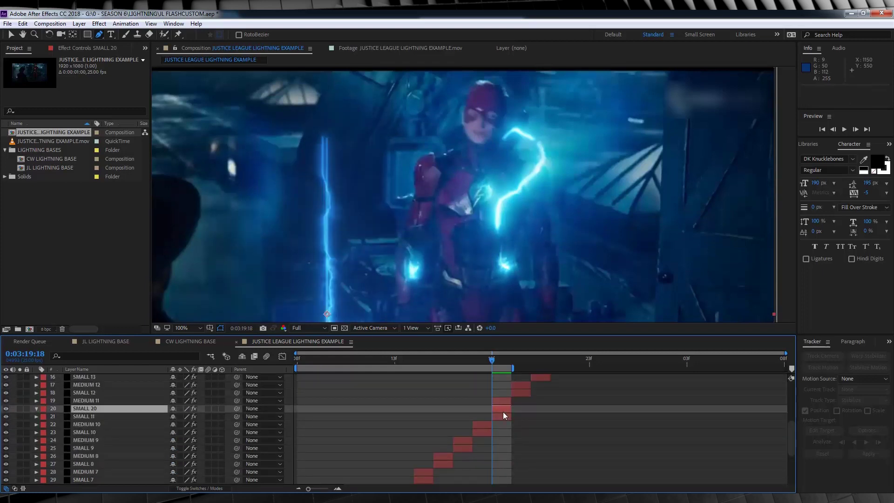
# - In Saber's Core Distortion settings, set the Distortion Amount of the SMALL 11 copy to 31
pyautogui.click(85, 49)
pyautogui.click(13, 163)
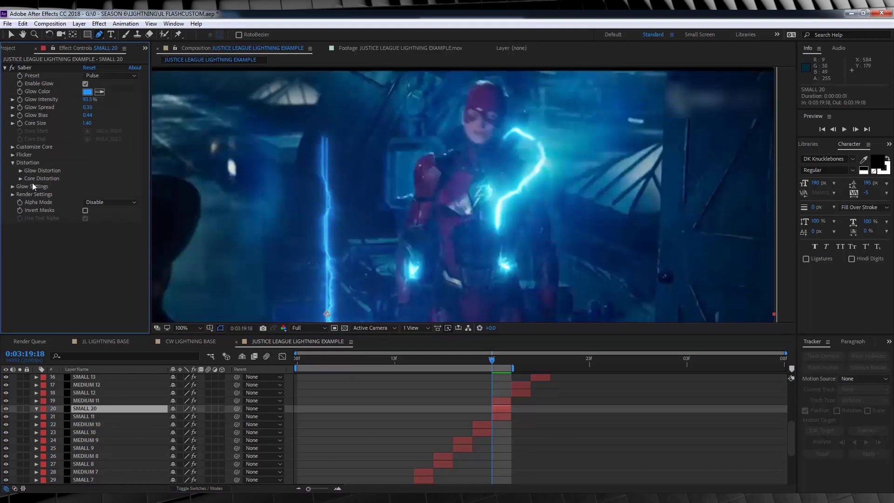
pyautogui.click(20, 178)
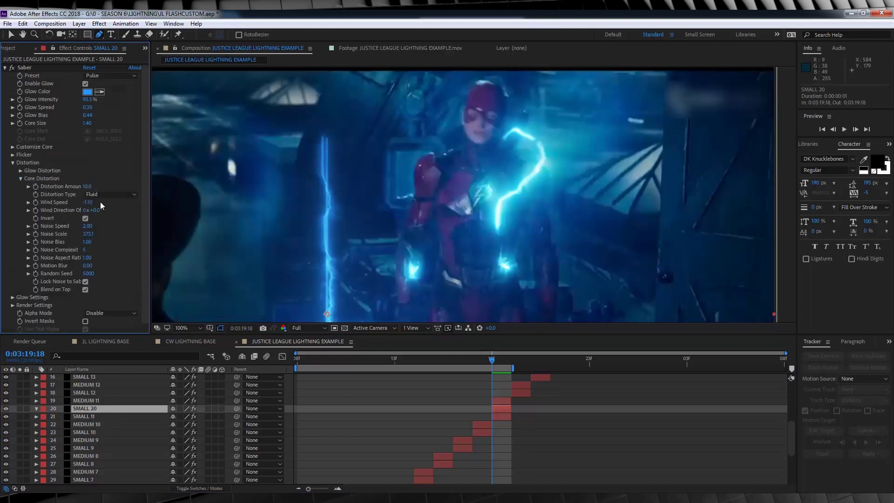
pyautogui.moveTo(87, 188); pyautogui.dragTo(97, 188)
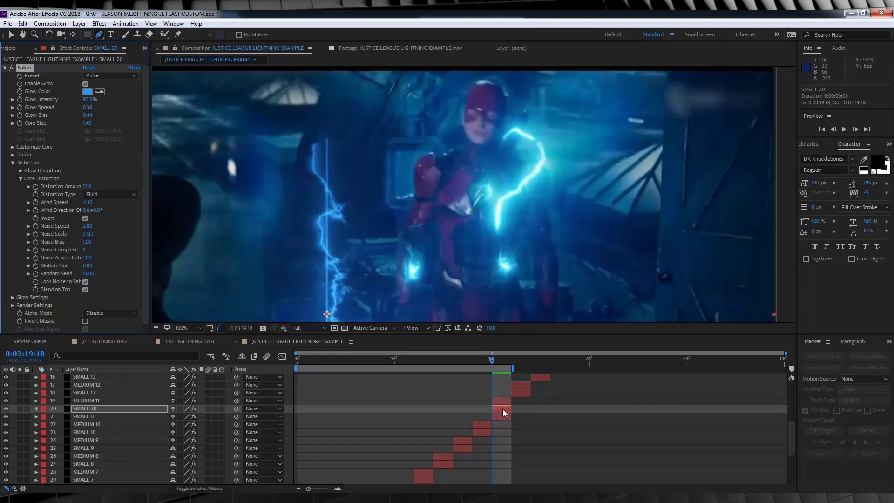
# - On the SMALL 11 copy, mask the lower end of the leg bolt from the foot glow up to its bend
pyautogui.scroll(-2, 478, 259)
pyautogui.scroll(2, 434, 300)
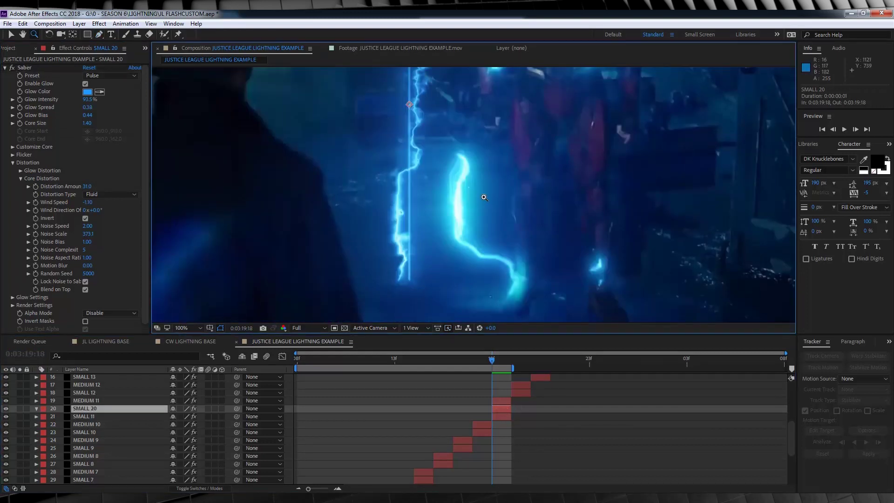
pyautogui.click(511, 290)
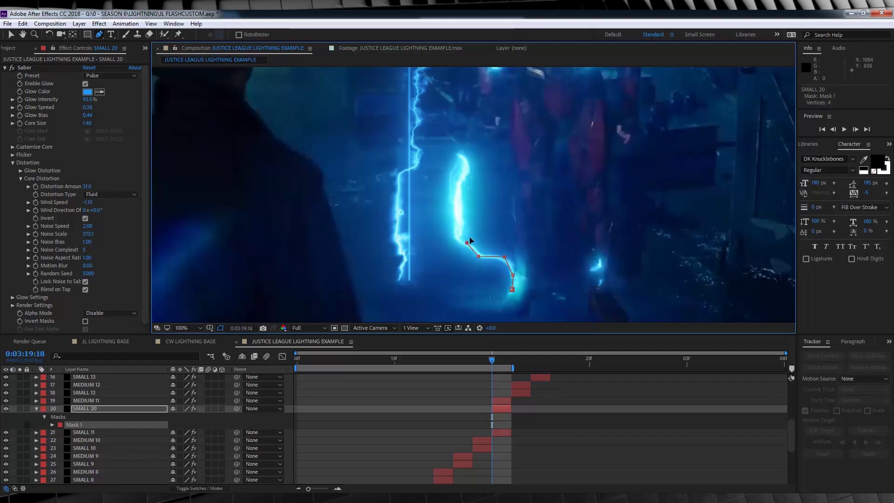
pyautogui.click(568, 427)
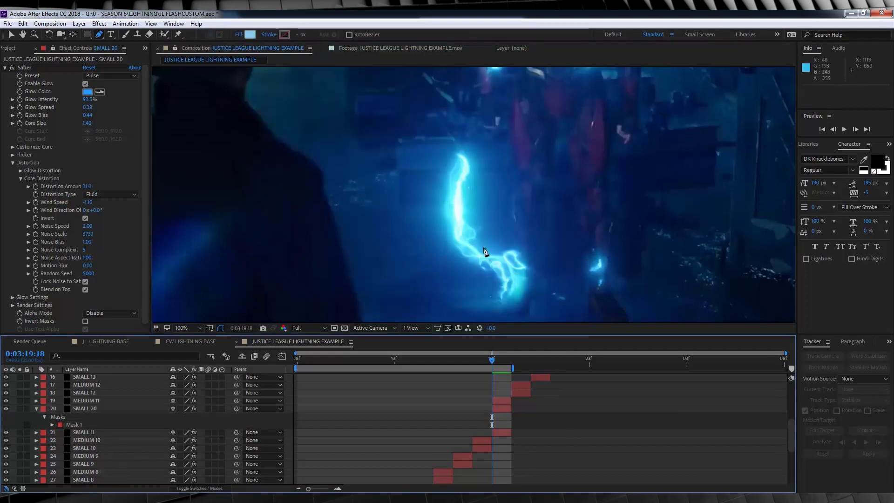
# - Play back the lightning animation over the footage with the whole composition in view
pyautogui.scroll(-2, 561, 251)
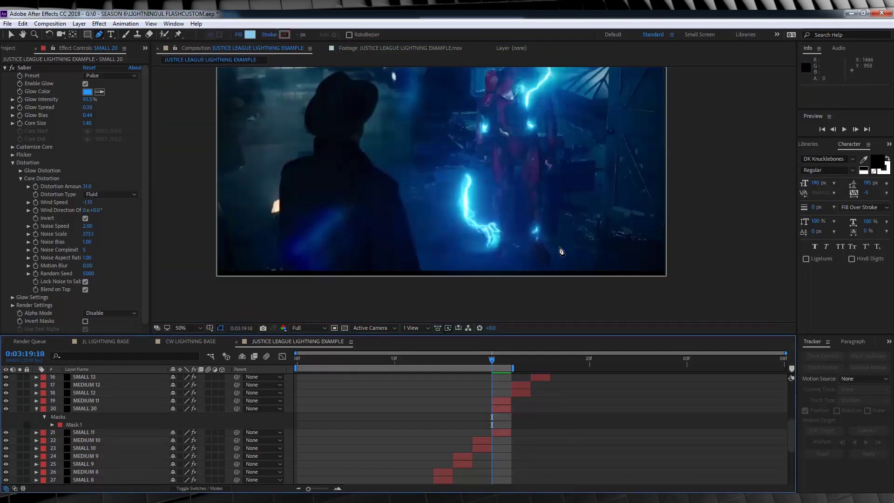
pyautogui.press('space')
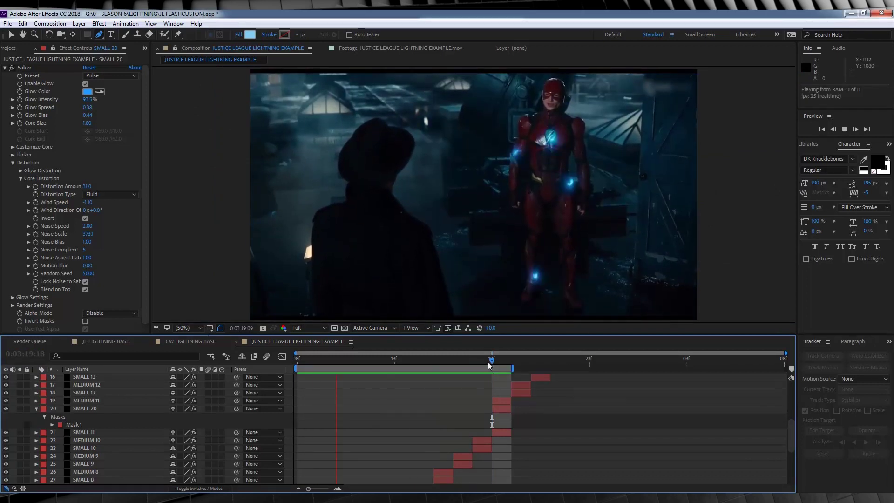
pyautogui.press('space')
# - Hide the footage layer and preview the lightning bolts alone over black
pyautogui.scroll(-5, 10, 474)
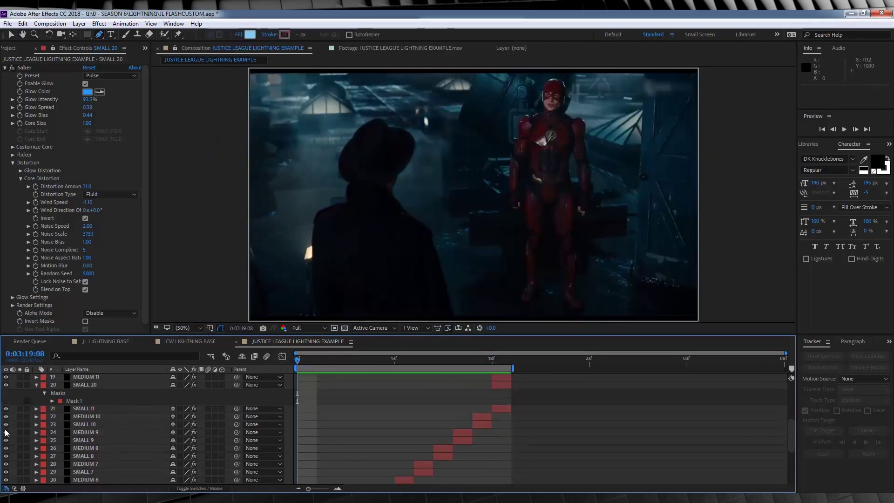
pyautogui.click(5, 480)
pyautogui.press('space')
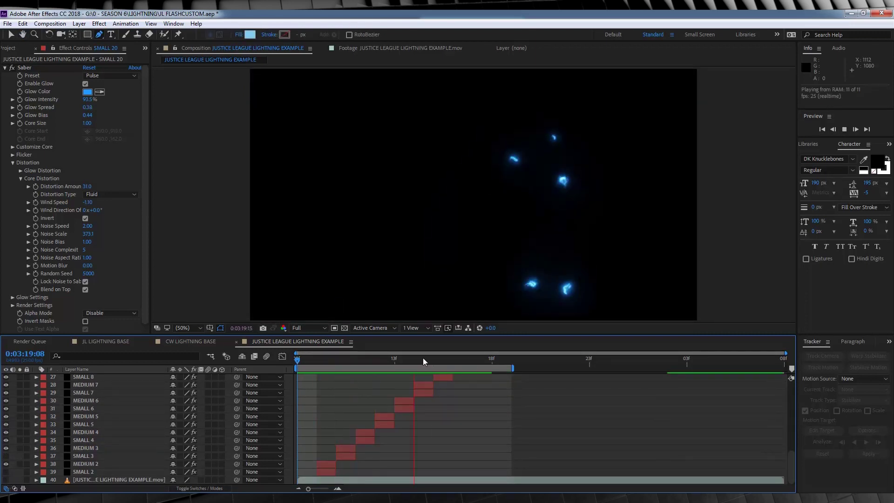
pyautogui.click(308, 363)
pyautogui.moveTo(307, 364); pyautogui.dragTo(298, 345)
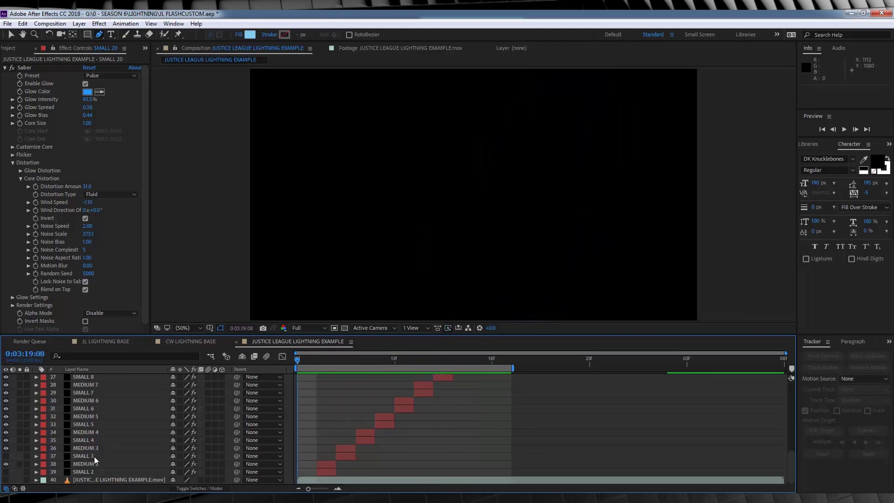
# - Show the footage again, replay the animation, and compare frame 0:03:19:18 with and without the footage layer
pyautogui.click(6, 480)
pyautogui.press('space')
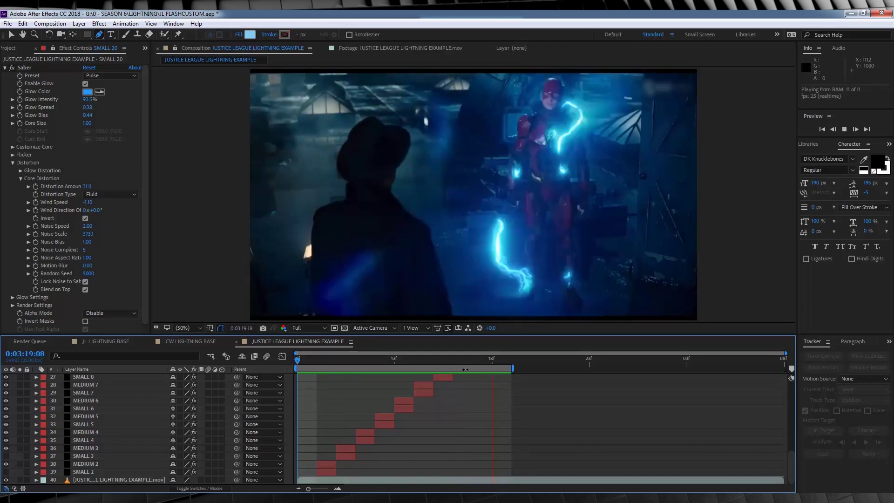
pyautogui.click(433, 359)
pyautogui.moveTo(442, 359); pyautogui.dragTo(490, 353)
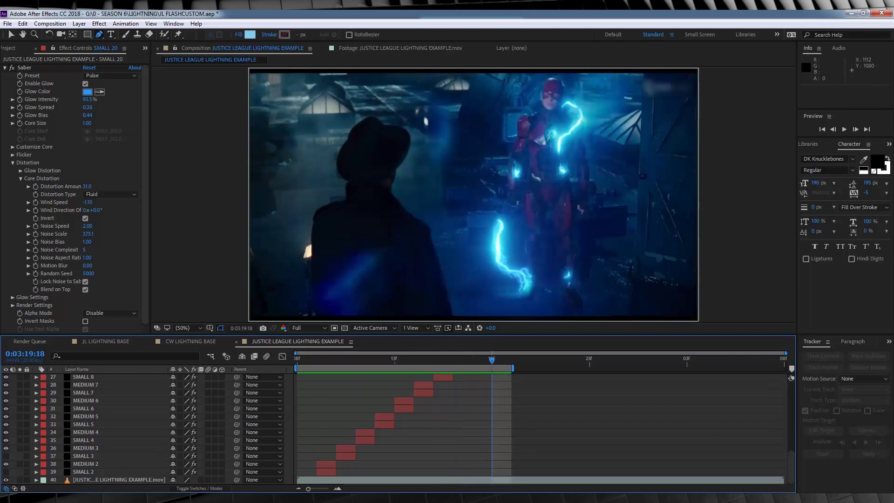
pyautogui.click(6, 480)
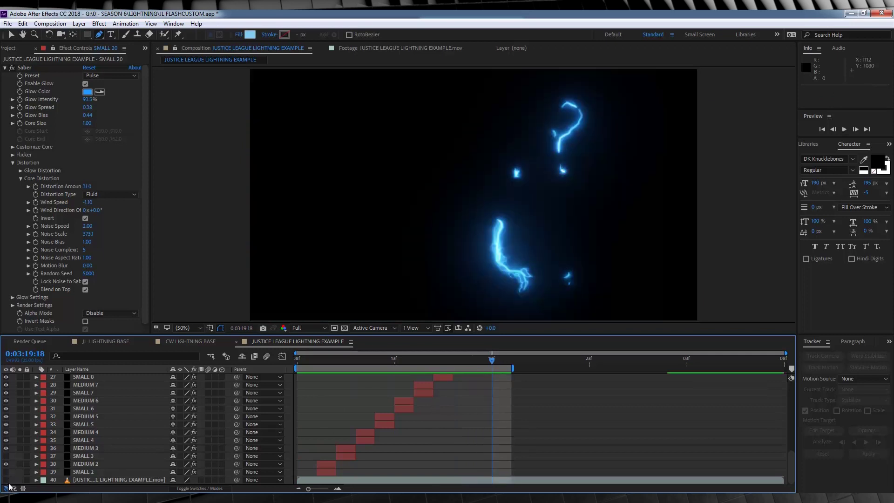
pyautogui.click(6, 479)
# - Extend the work area to the end of the composition and advance to 0:03:19:19
pyautogui.moveTo(514, 368); pyautogui.dragTo(785, 368)
pyautogui.scroll(5, 586, 423)
pyautogui.scroll(3, 586, 421)
pyautogui.scroll(-3, 585, 421)
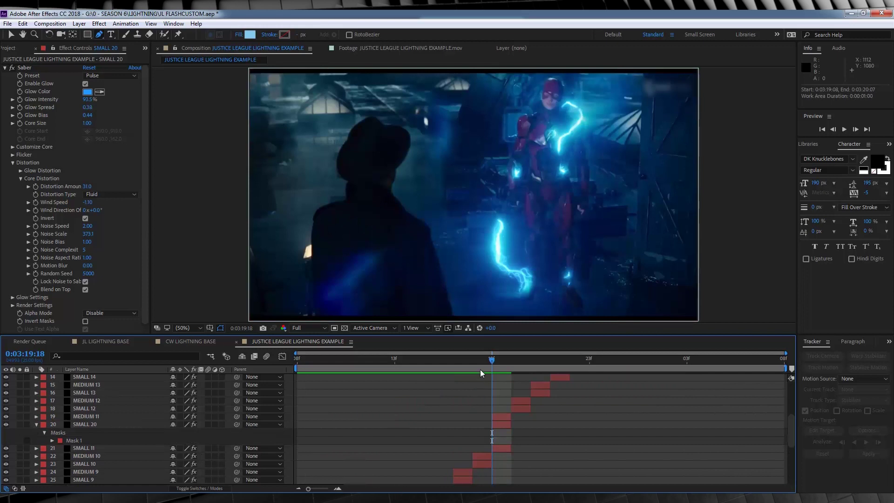
pyautogui.click(469, 361)
pyautogui.moveTo(468, 361); pyautogui.dragTo(515, 361)
# - On MEDIUM 12, mask the bolt curving from the Flash's head down his side and the one reaching out sideways from his body
pyautogui.click(523, 409)
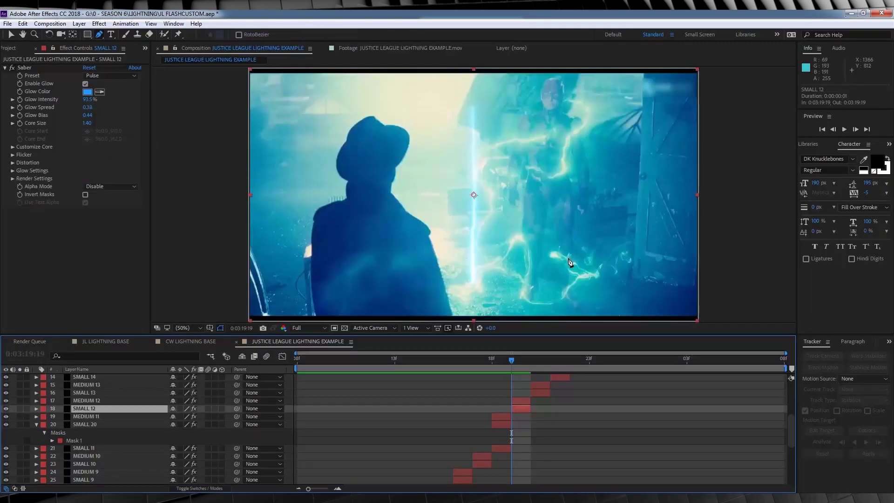
pyautogui.click(521, 401)
pyautogui.scroll(1, 443, 224)
pyautogui.scroll(2, 521, 248)
pyautogui.scroll(-3, 447, 285)
pyautogui.scroll(1, 447, 285)
pyautogui.click(533, 164)
pyautogui.click(522, 164)
pyautogui.click(520, 171)
pyautogui.scroll(1, 530, 178)
pyautogui.scroll(-1, 469, 224)
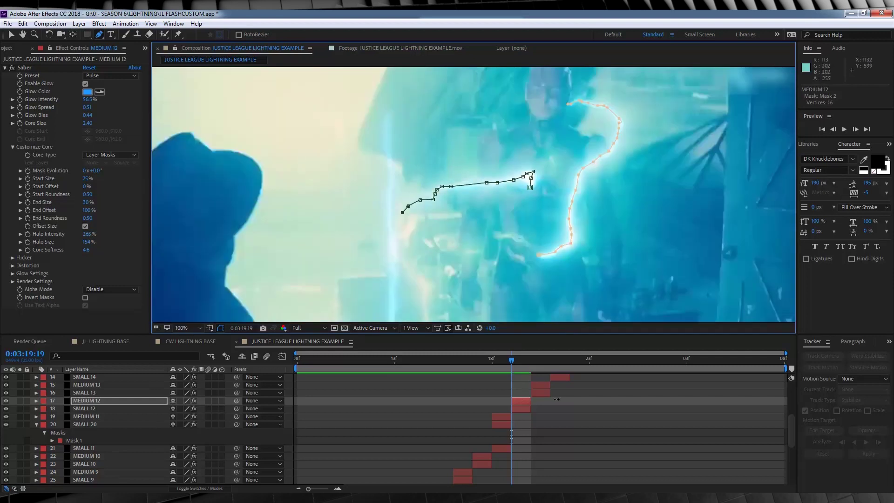
# - Continue masking MEDIUM 12 along the large bolts that run down beside the Flash's legs to the ground
pyautogui.click(422, 143)
pyautogui.click(427, 155)
pyautogui.click(437, 164)
pyautogui.click(443, 173)
pyautogui.click(462, 177)
pyautogui.click(457, 181)
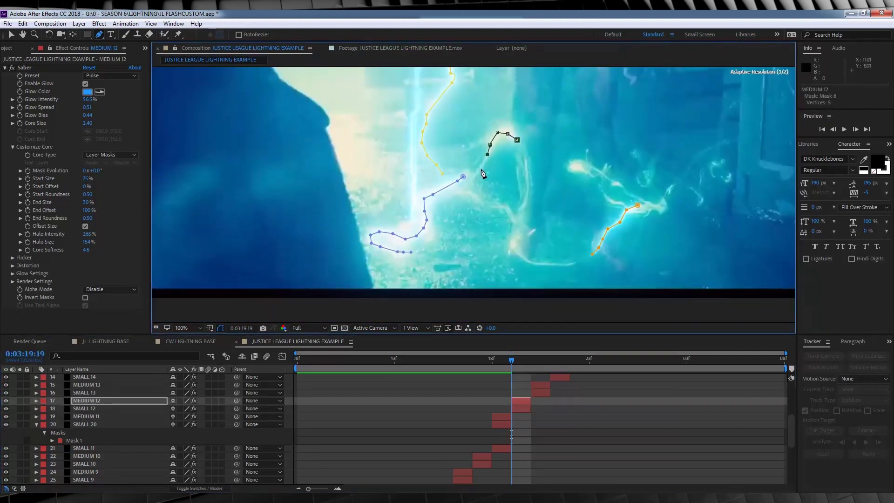
# - On SMALL 12, mask the short branch leading off the ground bolt beside the Flash's feet
pyautogui.click(523, 408)
pyautogui.click(661, 207)
pyautogui.click(651, 203)
pyautogui.click(644, 200)
pyautogui.click(634, 196)
pyautogui.click(627, 193)
# - Add SMALL 12 masks along the thin bolt descending between the larger ones and over the remaining small sparks near the ground
pyautogui.click(632, 395)
pyautogui.click(522, 408)
pyautogui.click(525, 159)
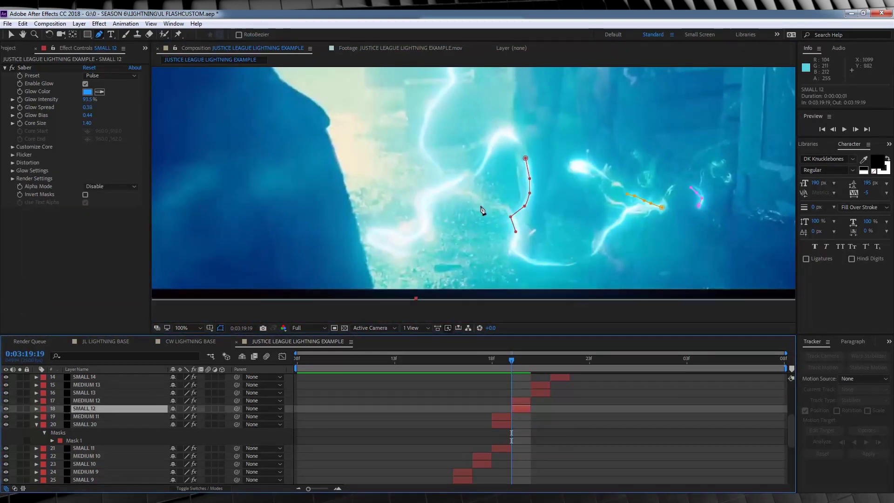
pyautogui.click(547, 437)
pyautogui.click(522, 408)
pyautogui.moveTo(535, 93); pyautogui.dragTo(476, 291)
pyautogui.click(552, 440)
pyautogui.hotkey('ctrl', 'z')
pyautogui.scroll(-2, 516, 241)
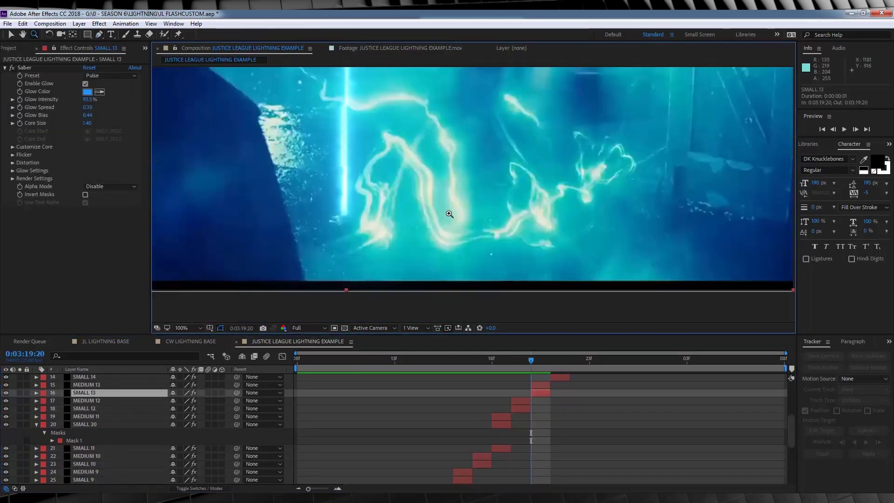
# - At 0:03:19:20, mask the large arching bolts above the ground on MEDIUM 13
pyautogui.click(540, 385)
pyautogui.press('g')
pyautogui.click(457, 224)
pyautogui.click(427, 97)
pyautogui.click(401, 97)
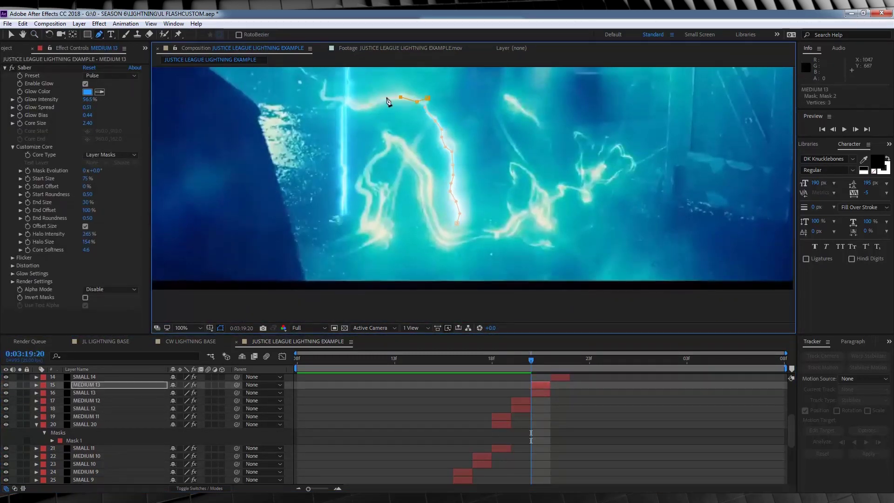
pyautogui.click(520, 215)
pyautogui.click(455, 236)
pyautogui.moveTo(364, 165); pyautogui.dragTo(366, 176)
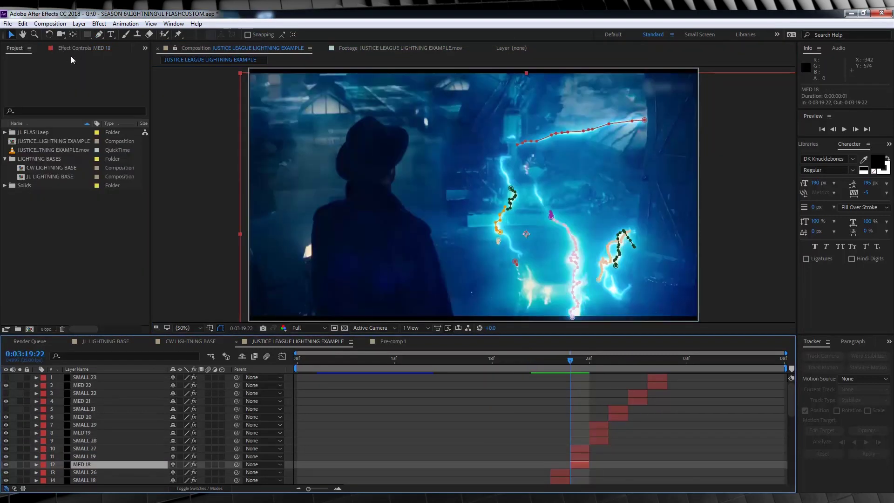
# - Try a Saber Core Size of 5.00 on the MED 18 layer
pyautogui.click(71, 50)
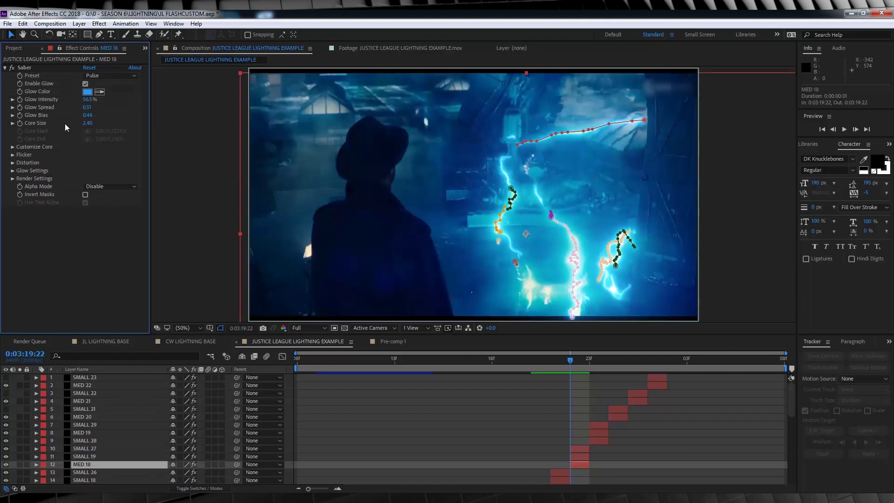
pyautogui.moveTo(87, 127); pyautogui.dragTo(96, 123)
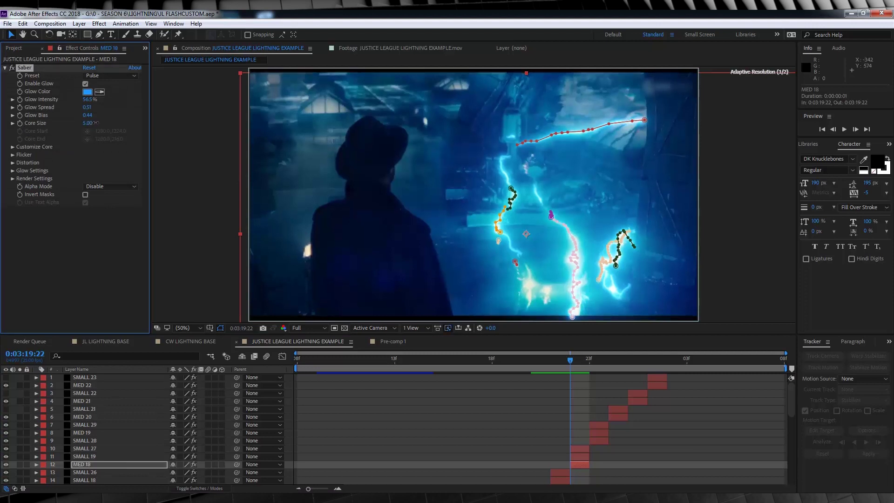
pyautogui.click(661, 444)
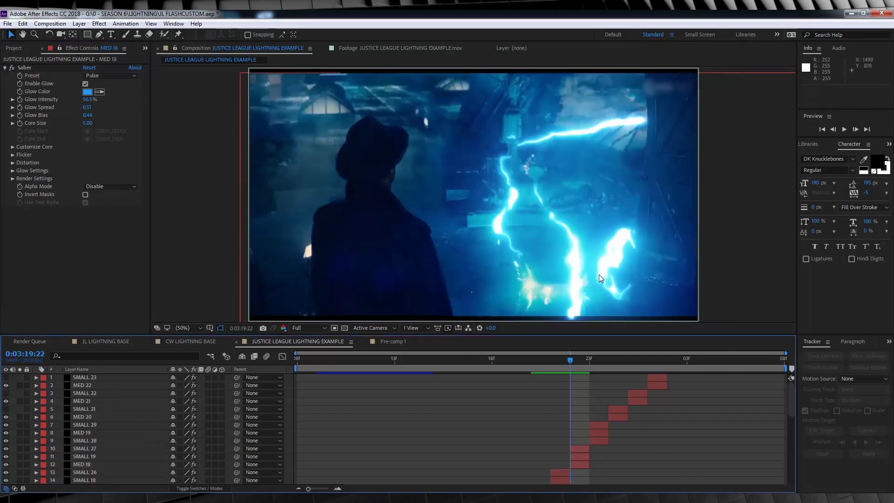
pyautogui.hotkey('ctrl', 'z')
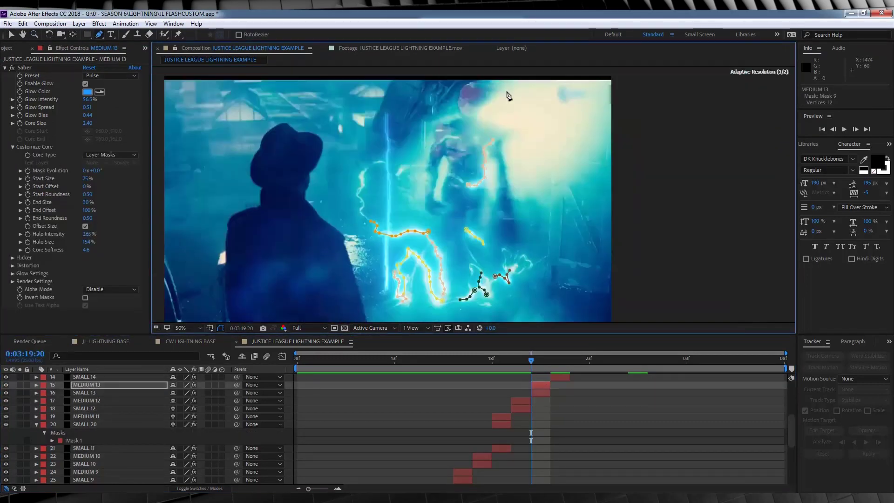
# - On SMALL 13, mask the thin bolts around the Flash's upper body and the one rising beside the hatted man
pyautogui.click(84, 393)
pyautogui.click(433, 143)
pyautogui.click(485, 144)
pyautogui.click(84, 392)
pyautogui.scroll(1, 507, 166)
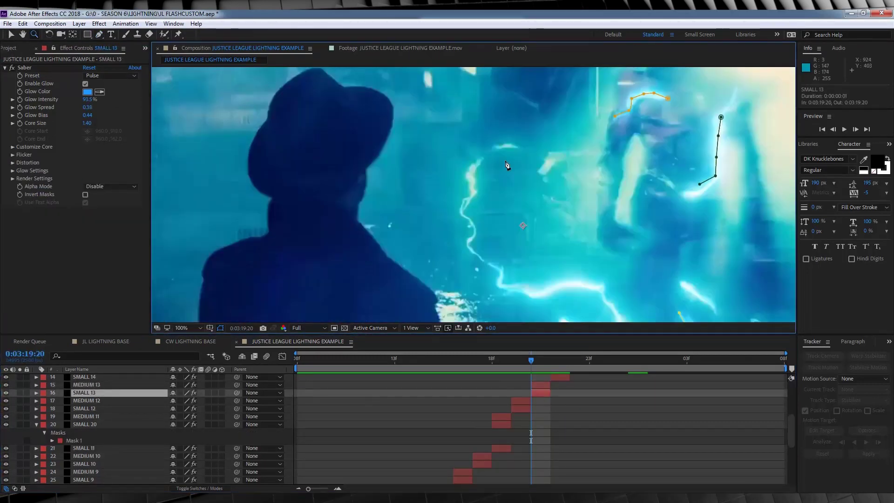
pyautogui.click(480, 157)
pyautogui.click(84, 393)
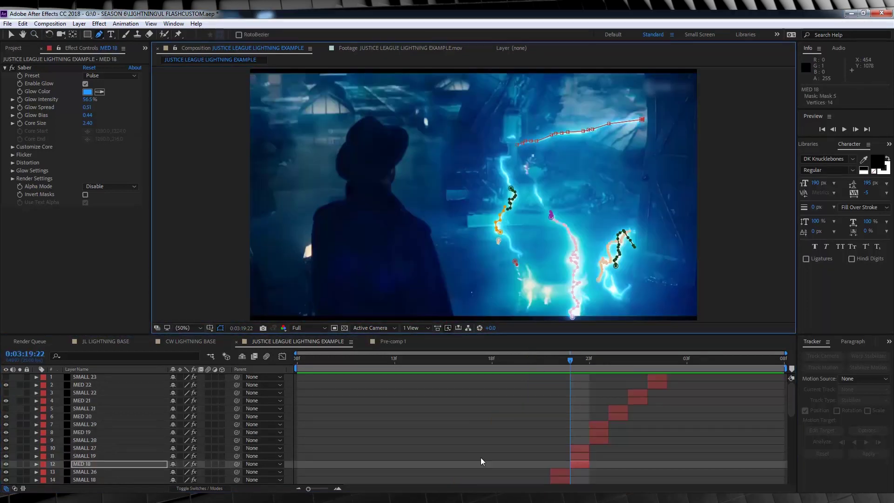
pyautogui.moveTo(566, 361)
pyautogui.mouseDown()
pyautogui.moveTo(557, 360)
pyautogui.moveTo(569, 362)
pyautogui.mouseUp()
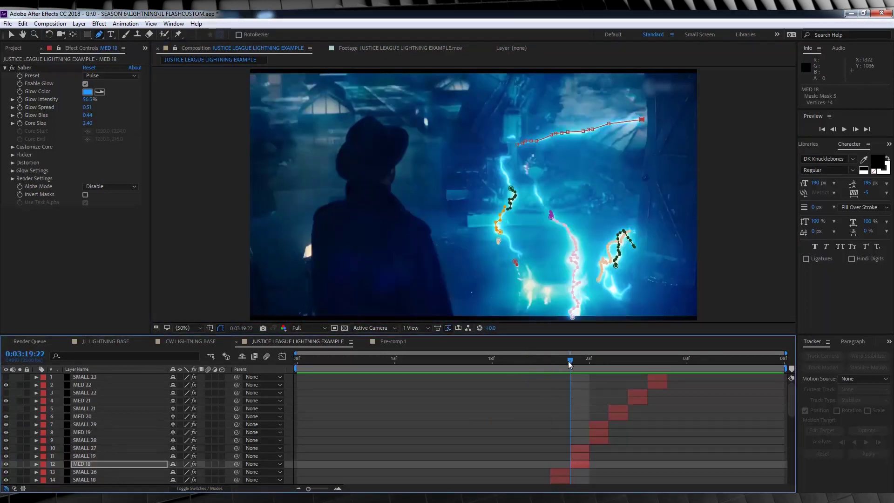
# - Extend the MED 18 mask of the long upper bolt with further points until it runs past the frame's edge
pyautogui.click(620, 465)
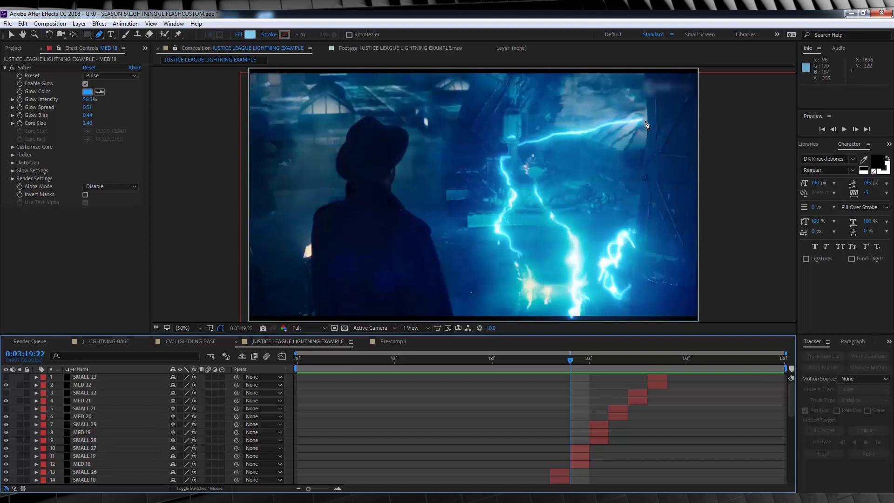
pyautogui.click(580, 463)
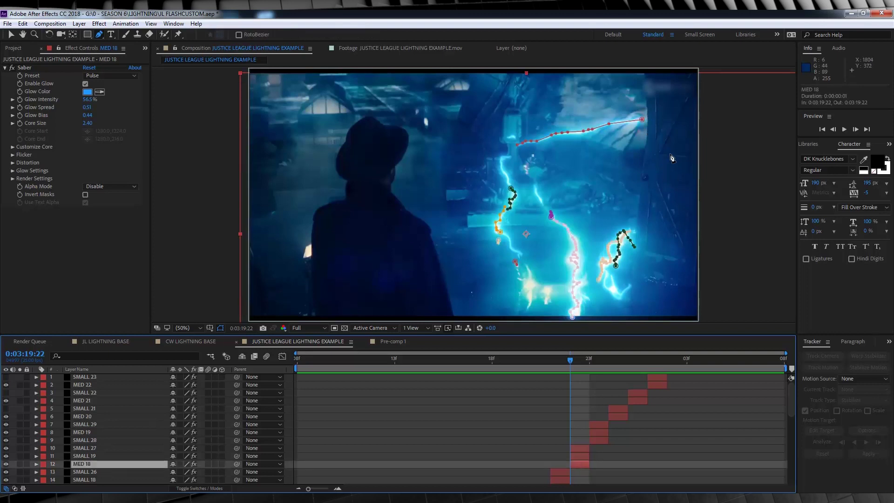
pyautogui.click(643, 120)
pyautogui.click(661, 121)
pyautogui.click(675, 116)
pyautogui.click(685, 116)
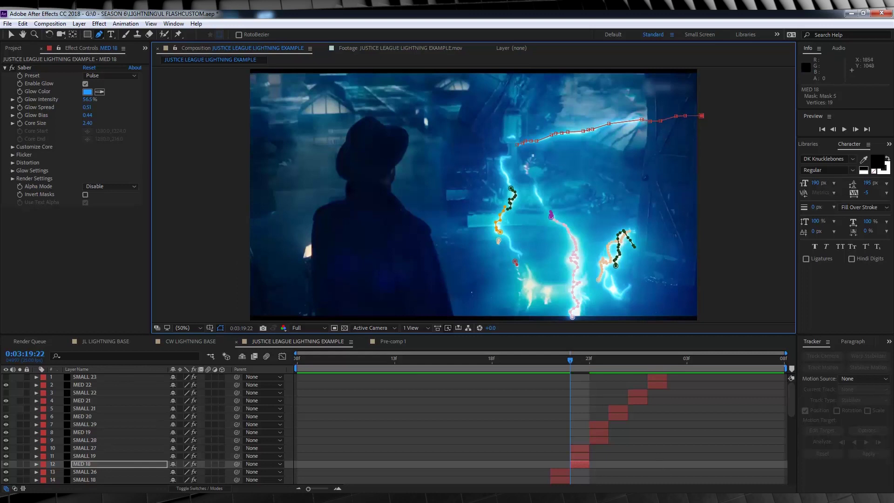
pyautogui.click(624, 468)
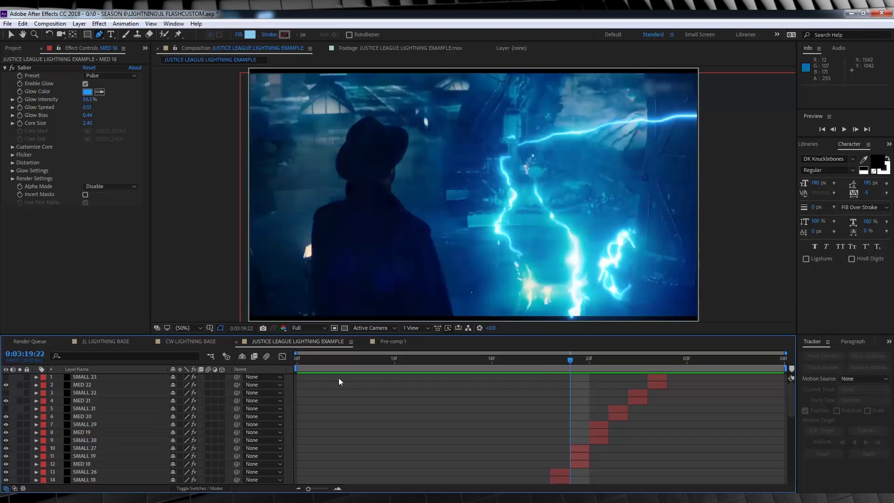
# - Preview the Justice League lightning from the first frame, both over the footage and with the footage layer hidden
pyautogui.click(297, 361)
pyautogui.press('space')
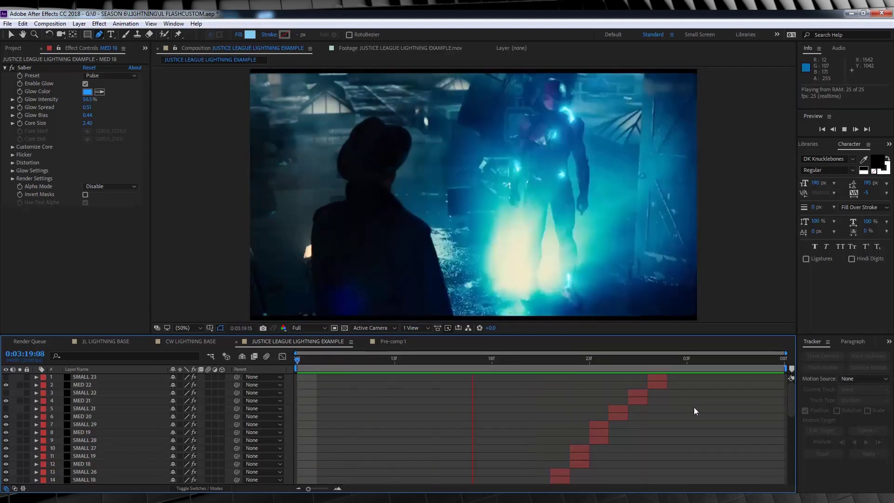
pyautogui.scroll(-9, 94, 415)
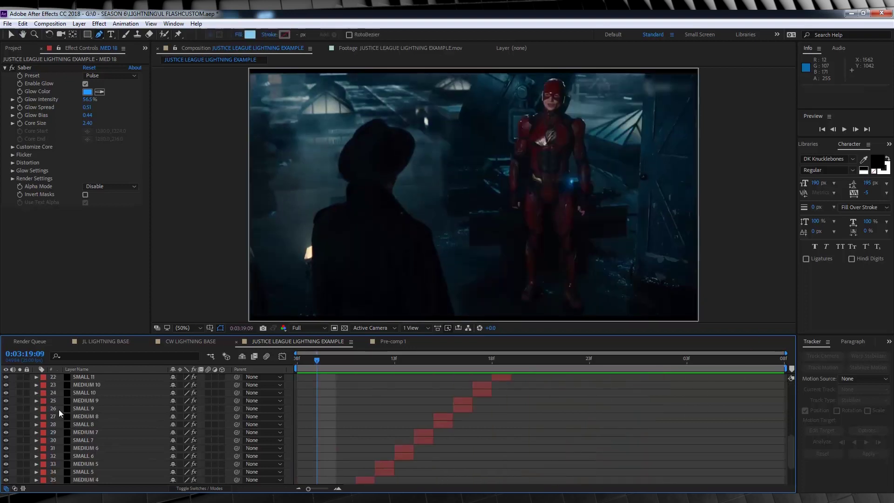
pyautogui.press('space')
pyautogui.click(7, 479)
pyautogui.press('space')
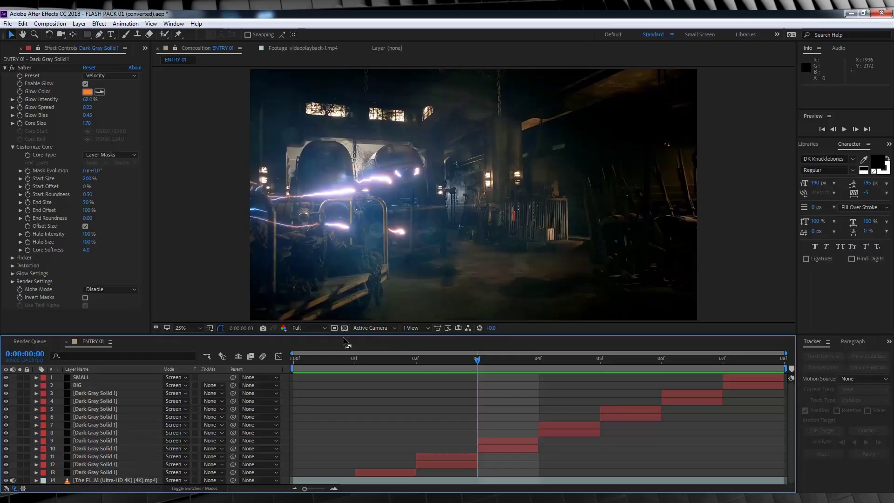
# - In the FLASH PACK 01 project, scrub through ENTRY 01 and play its lightning over the footage from the first frame
pyautogui.moveTo(296, 356); pyautogui.dragTo(661, 365)
pyautogui.moveTo(591, 364); pyautogui.dragTo(294, 359)
pyautogui.press('space')
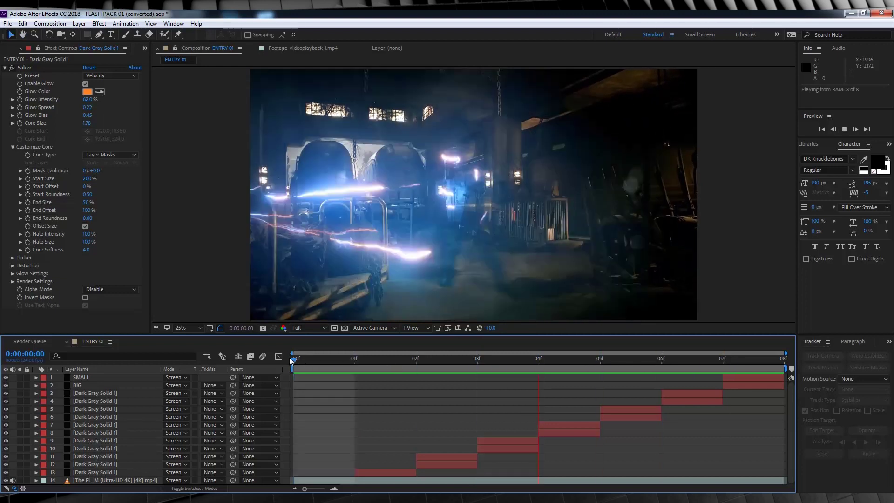
pyautogui.press('space')
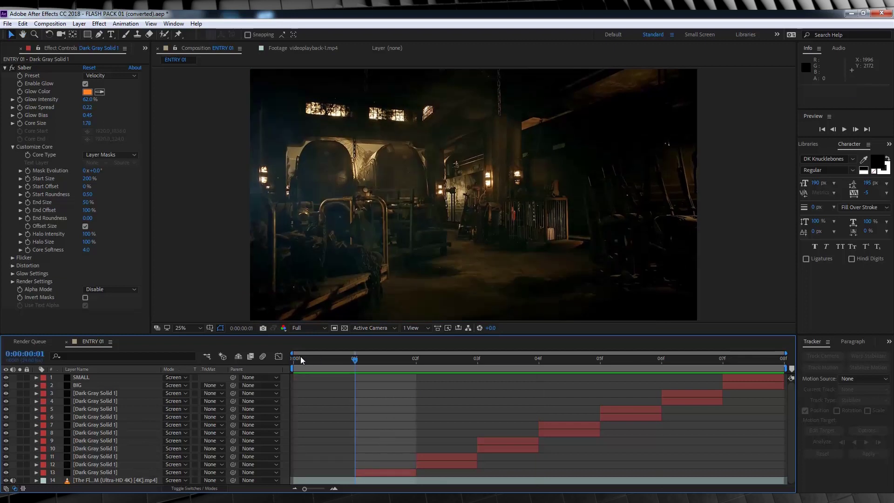
# - Inspect the ENTRY 01 bolts up to 0:00:00:03, first with footage layer 14 hidden and again with it shown
pyautogui.click(6, 481)
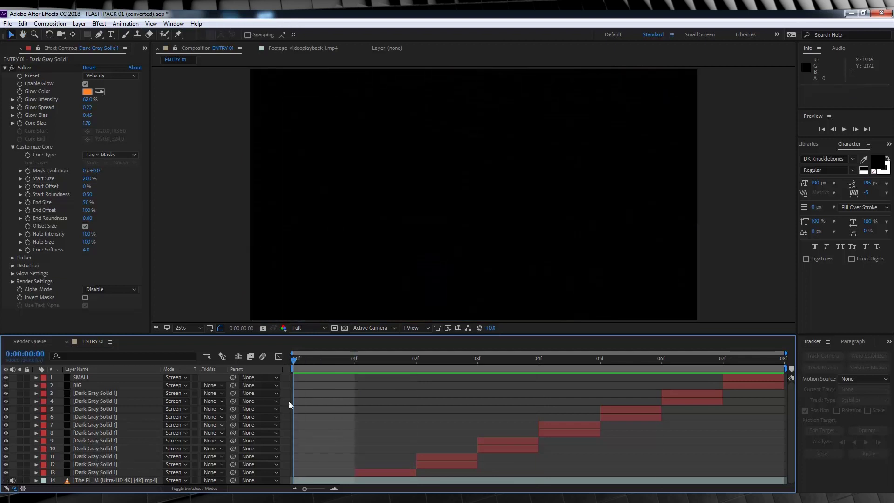
pyautogui.moveTo(336, 367)
pyautogui.mouseDown()
pyautogui.moveTo(585, 351)
pyautogui.moveTo(750, 356)
pyautogui.moveTo(476, 354)
pyautogui.mouseUp()
pyautogui.click(6, 480)
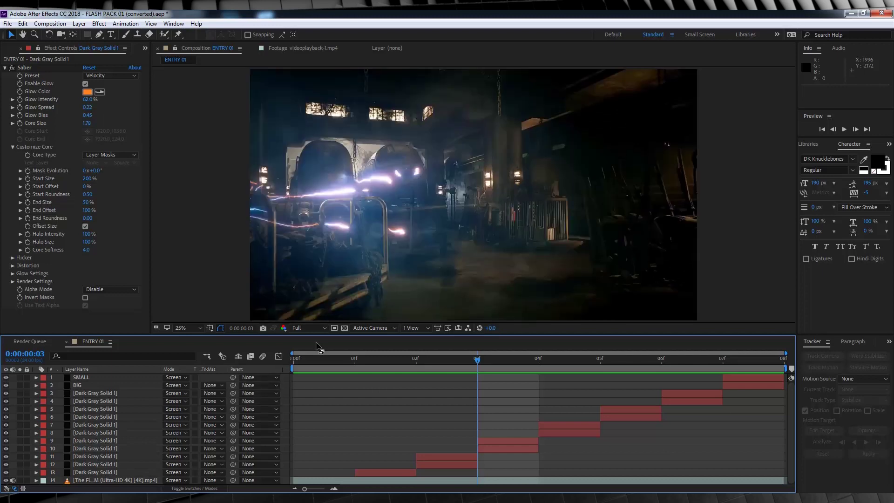
pyautogui.moveTo(317, 357); pyautogui.dragTo(478, 346)
# - Hide footage layer 14 and scrub through ENTRY 01 to examine the orange Saber bolts by themselves
pyautogui.click(6, 480)
pyautogui.moveTo(317, 359); pyautogui.dragTo(756, 349)
pyautogui.moveTo(703, 355)
pyautogui.mouseDown()
pyautogui.moveTo(307, 357)
pyautogui.moveTo(604, 360)
pyautogui.moveTo(495, 366)
pyautogui.mouseUp()
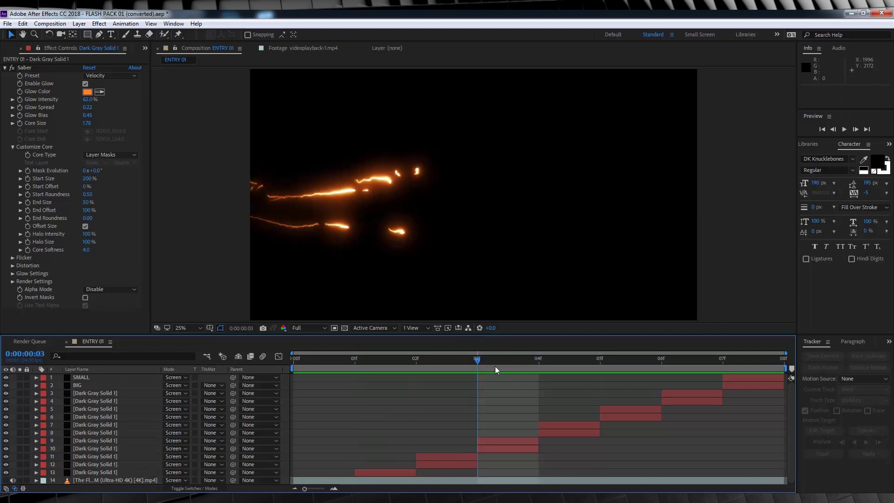
# - At 0:00:00:03, compare the masks on layers 9 and 10 and change layer 10's Saber Glow Color to red
pyautogui.click(494, 443)
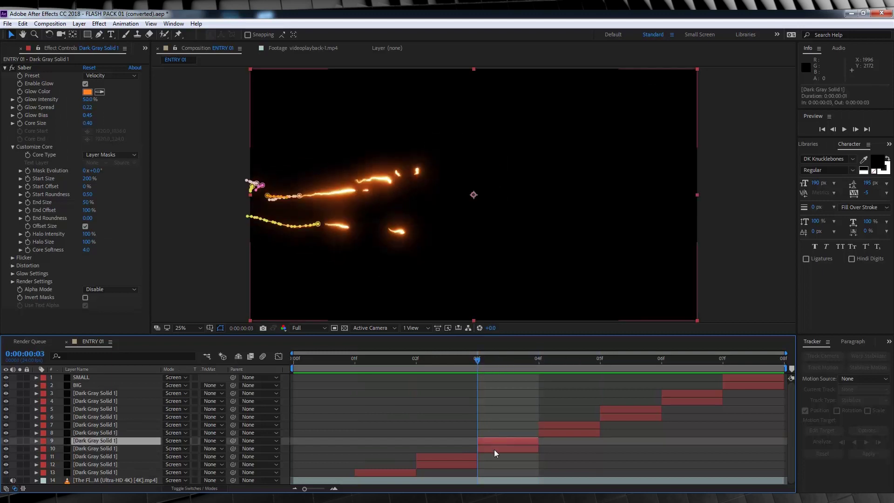
pyautogui.click(540, 460)
pyautogui.click(509, 449)
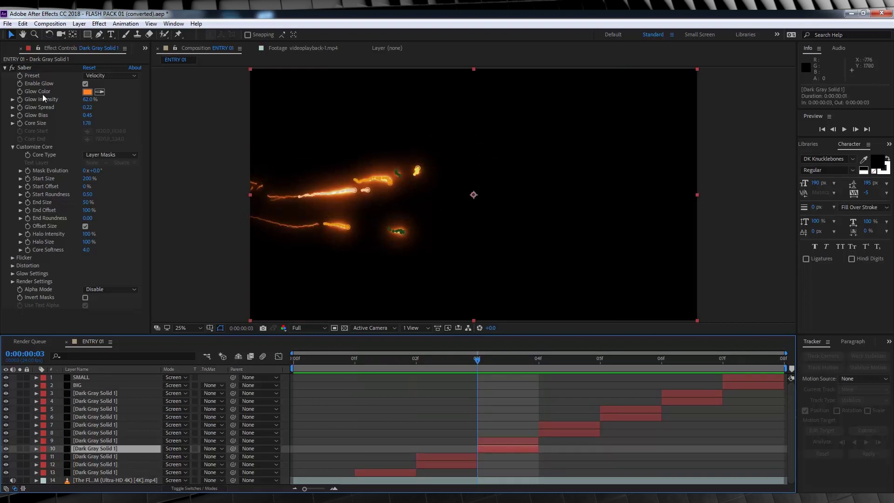
pyautogui.click(87, 91)
pyautogui.moveTo(188, 238); pyautogui.dragTo(184, 116)
pyautogui.click(247, 128)
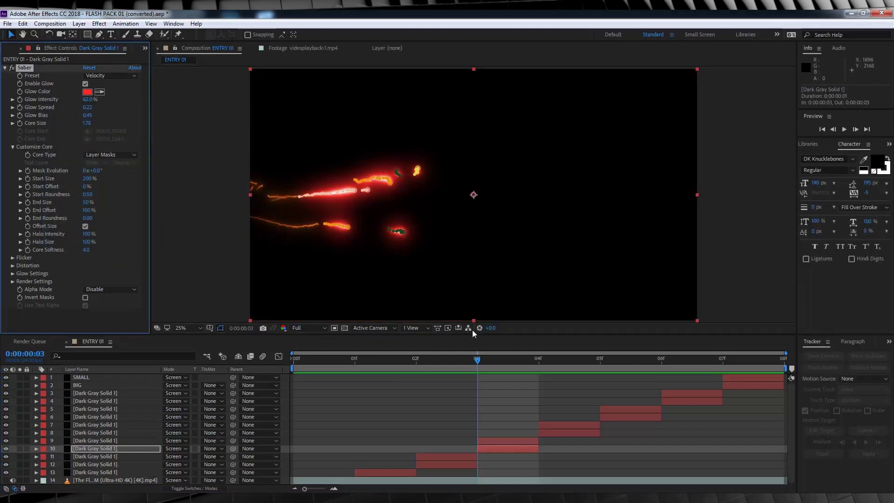
# - Select layer 9, which holds the thin Saber bolts at 0:00:00:03
pyautogui.click(489, 440)
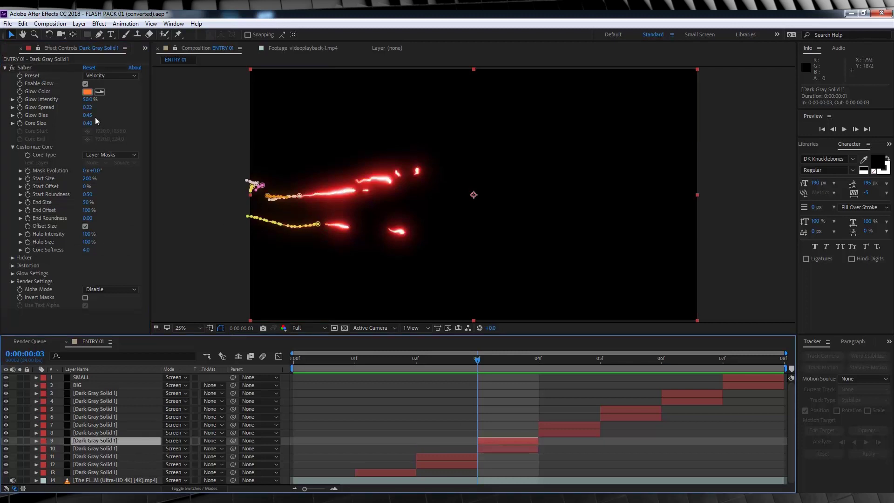